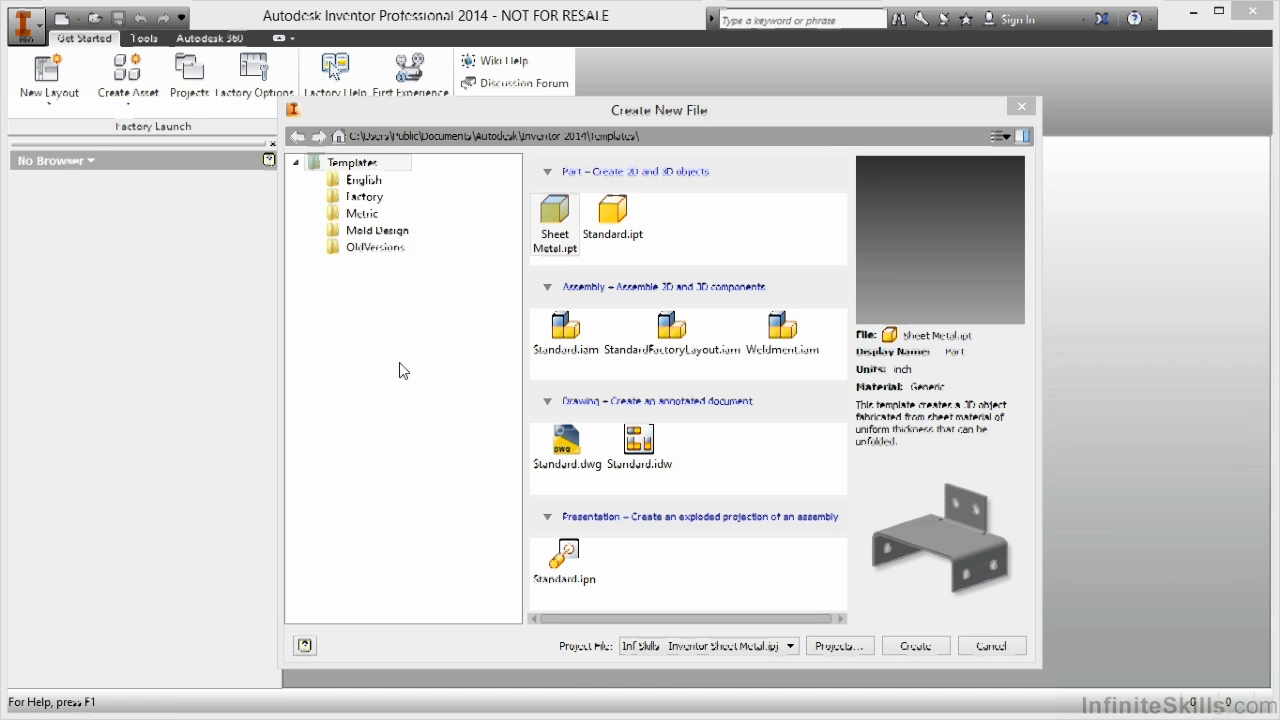
# Create a new part from the Sheet Metal.ipt template and start a 2D sketch on the XY plane
pyautogui.click(914, 645)
pyautogui.rightClick(473, 287)
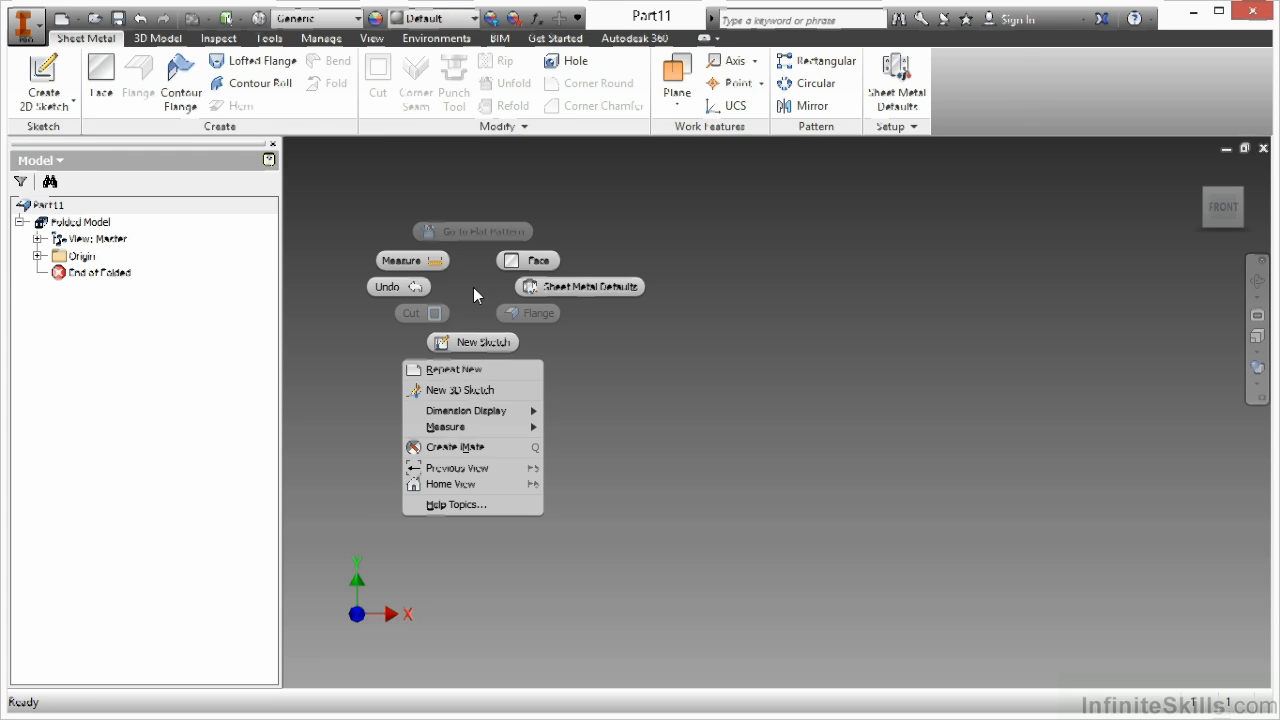
pyautogui.click(473, 343)
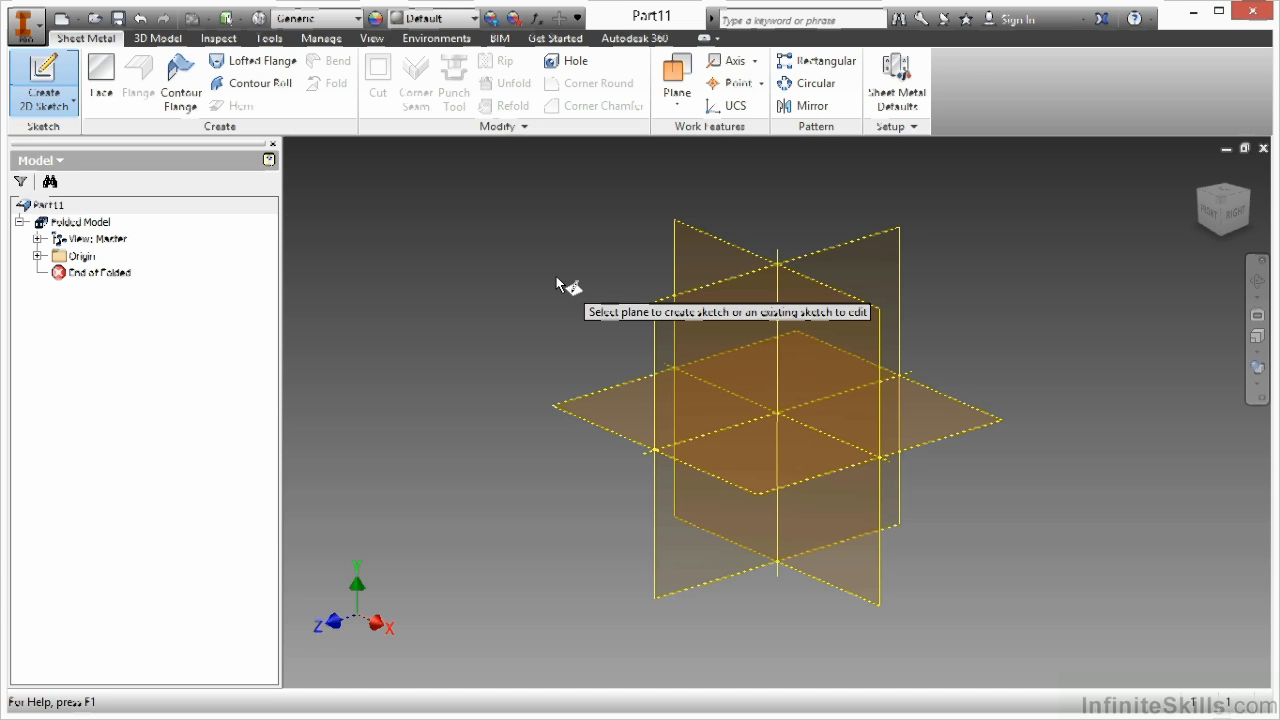
pyautogui.click(713, 240)
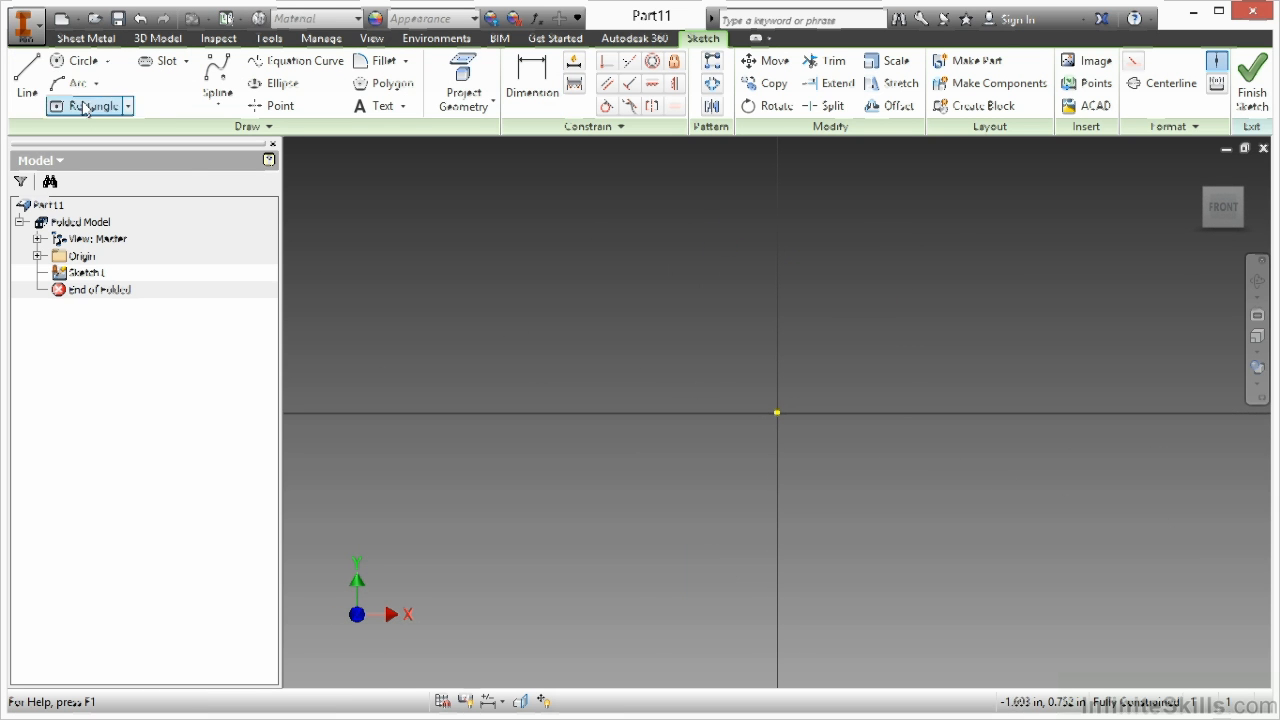
# Sketch an open-topped U profile of three lines about 1.587 in wide, with both upper ends on the horizontal axis
pyautogui.click(40, 96)
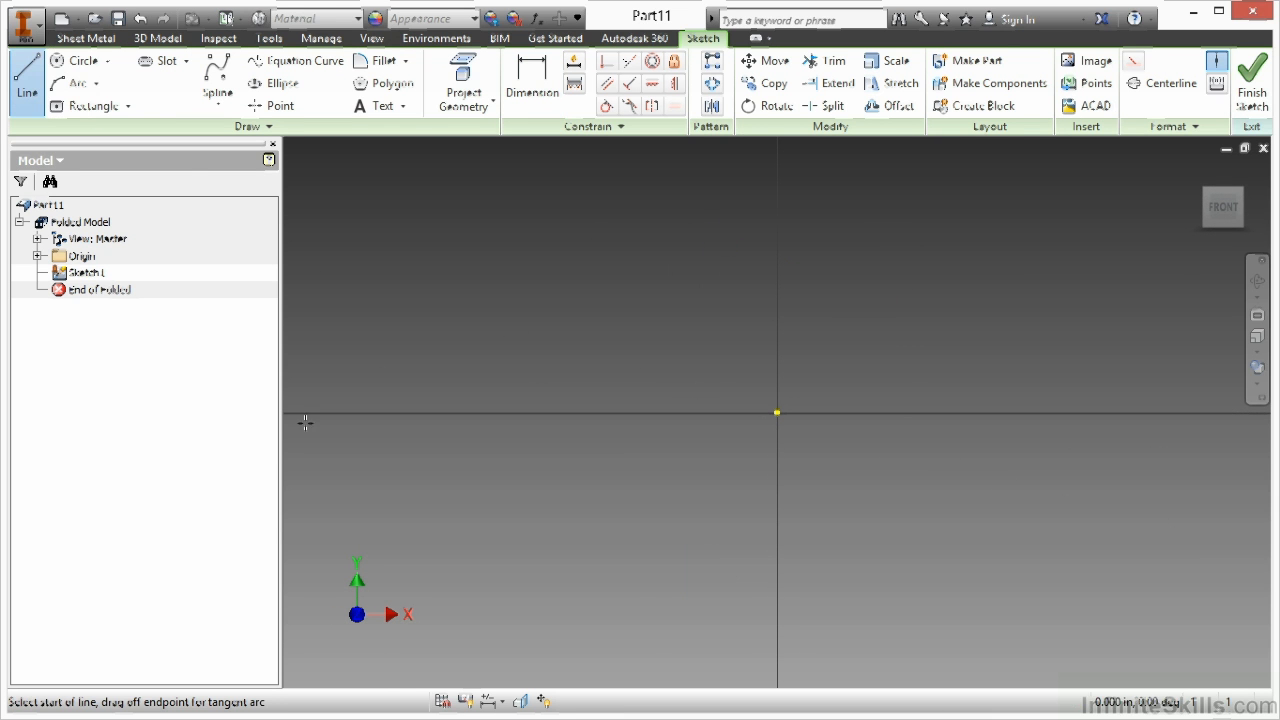
pyautogui.click(472, 412)
pyautogui.click(473, 590)
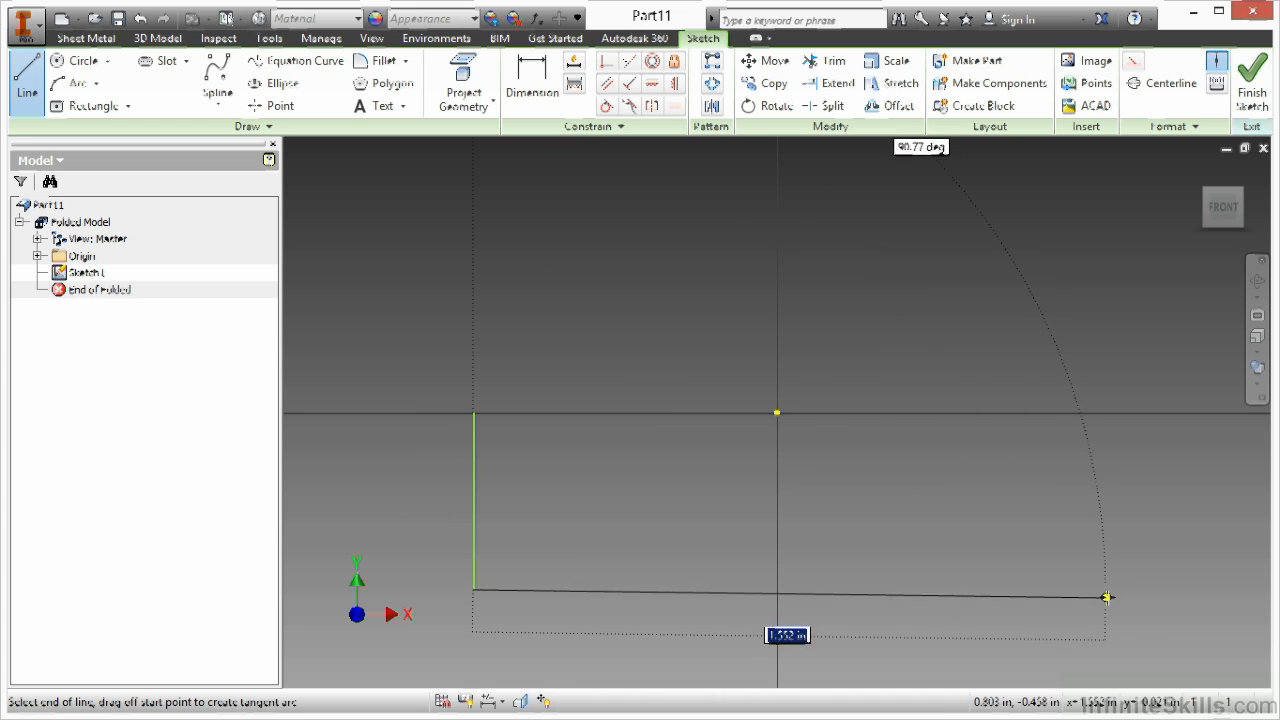
pyautogui.click(1117, 589)
pyautogui.click(1117, 413)
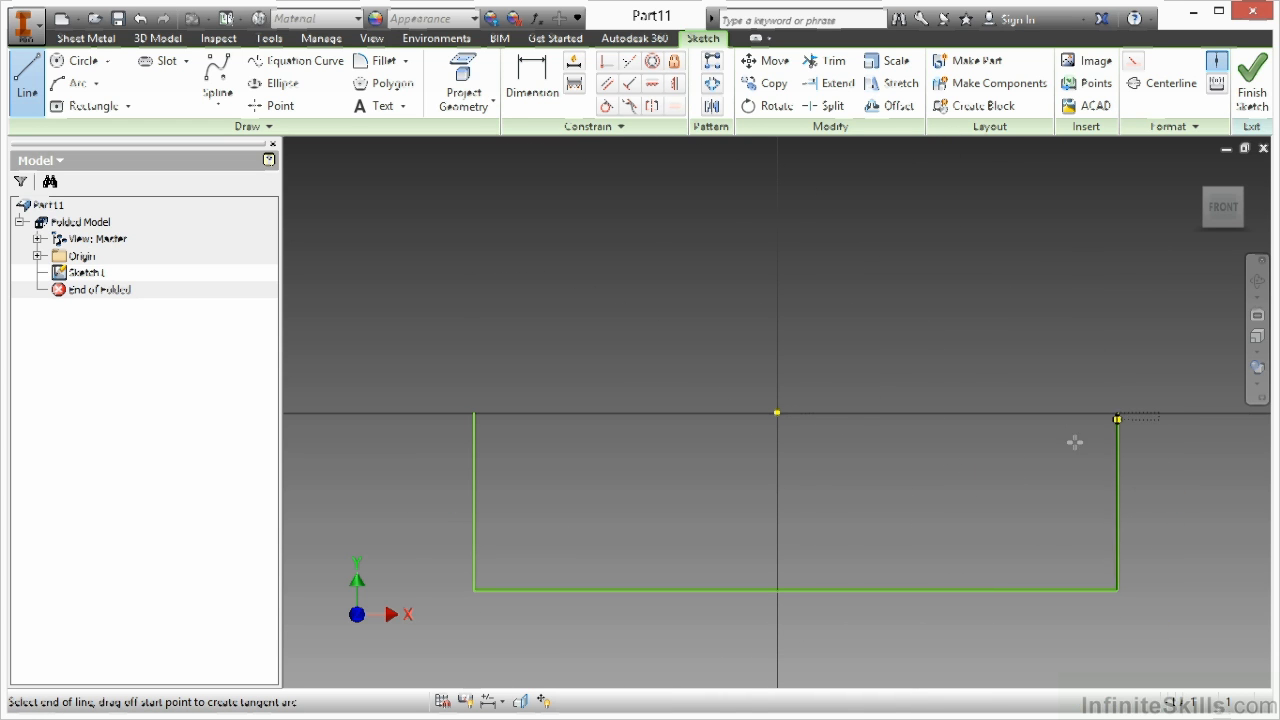
pyautogui.rightClick(777, 464)
pyautogui.click(838, 464)
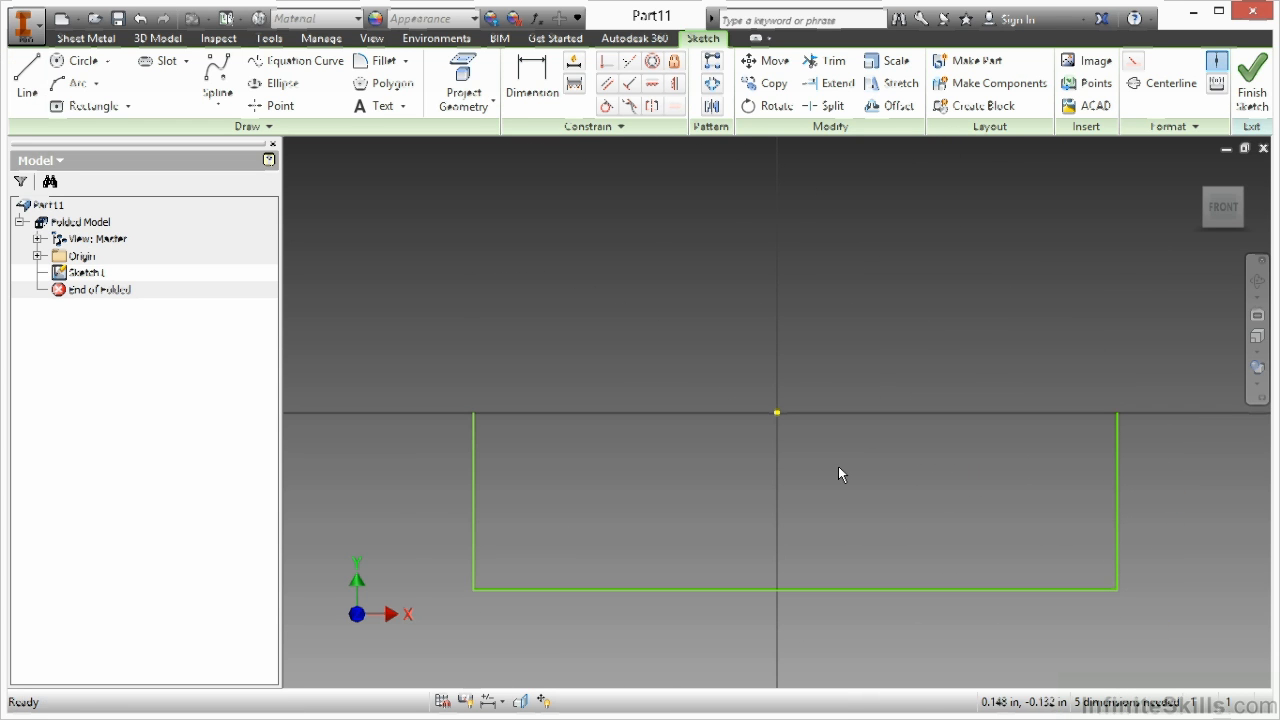
# Constrain the upper endpoint of the left vertical line to be horizontal with the origin point
pyautogui.click(652, 83)
pyautogui.click(477, 416)
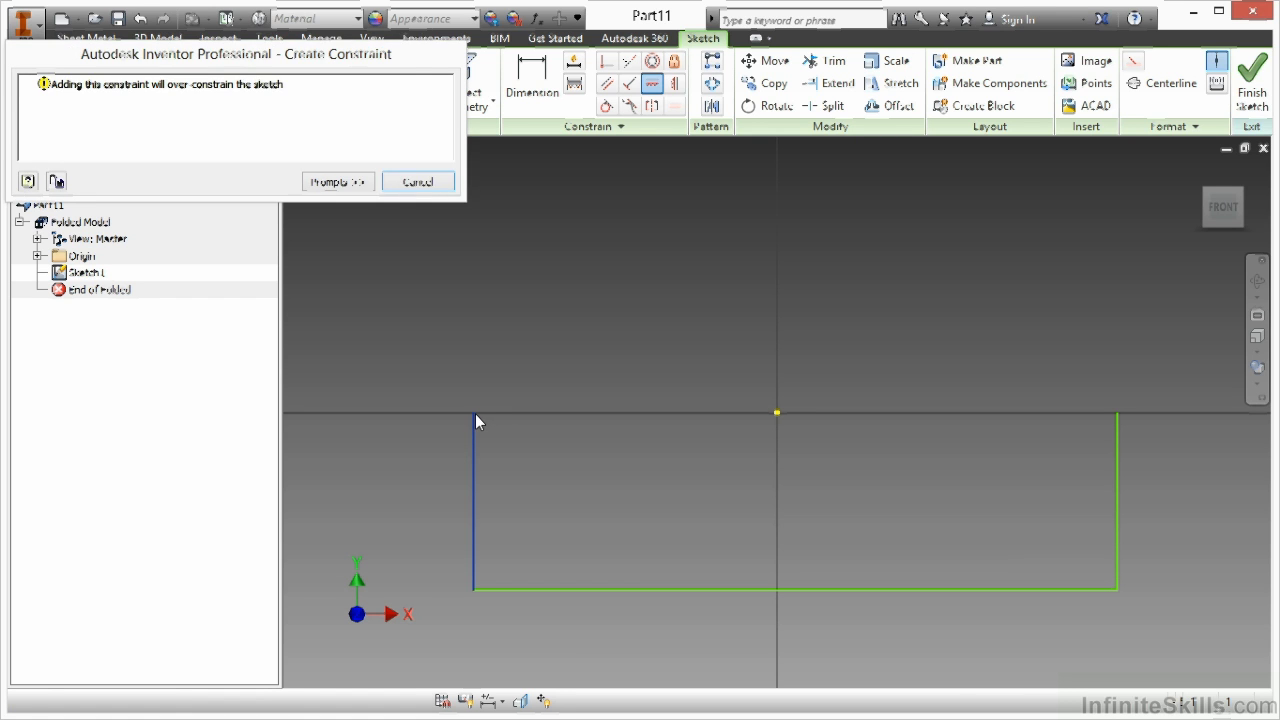
pyautogui.press('Escape')
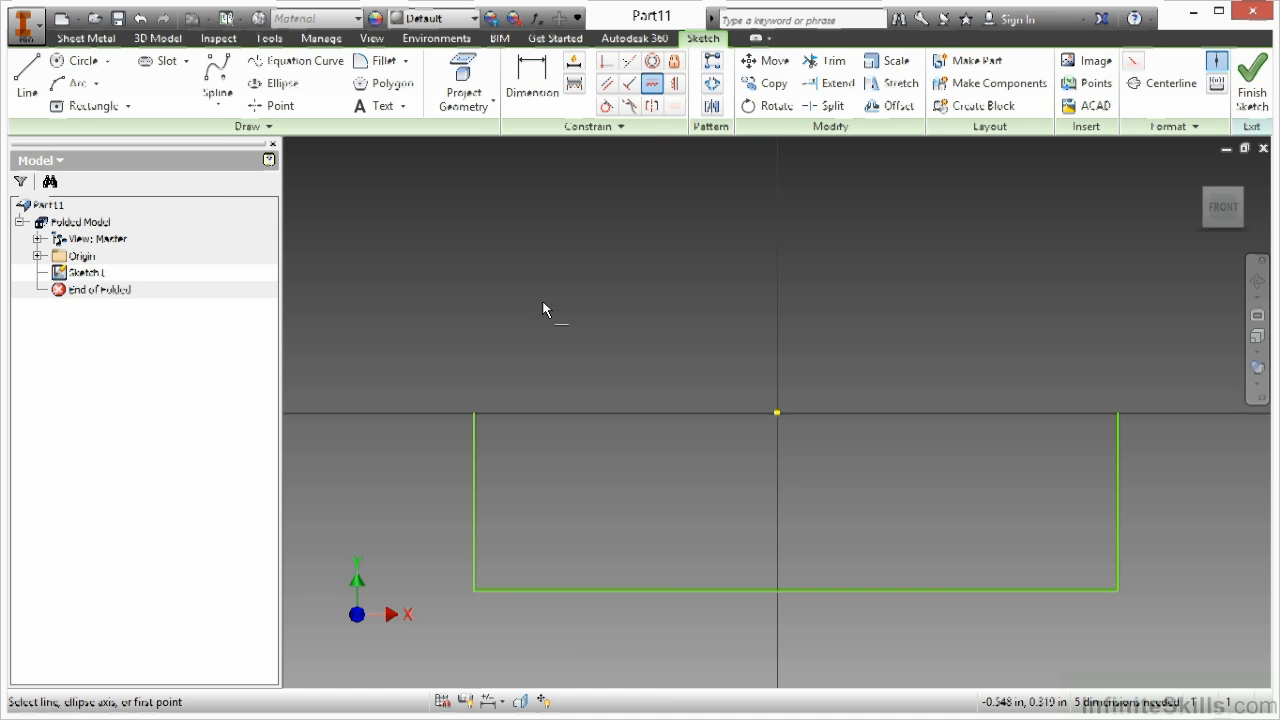
pyautogui.click(475, 411)
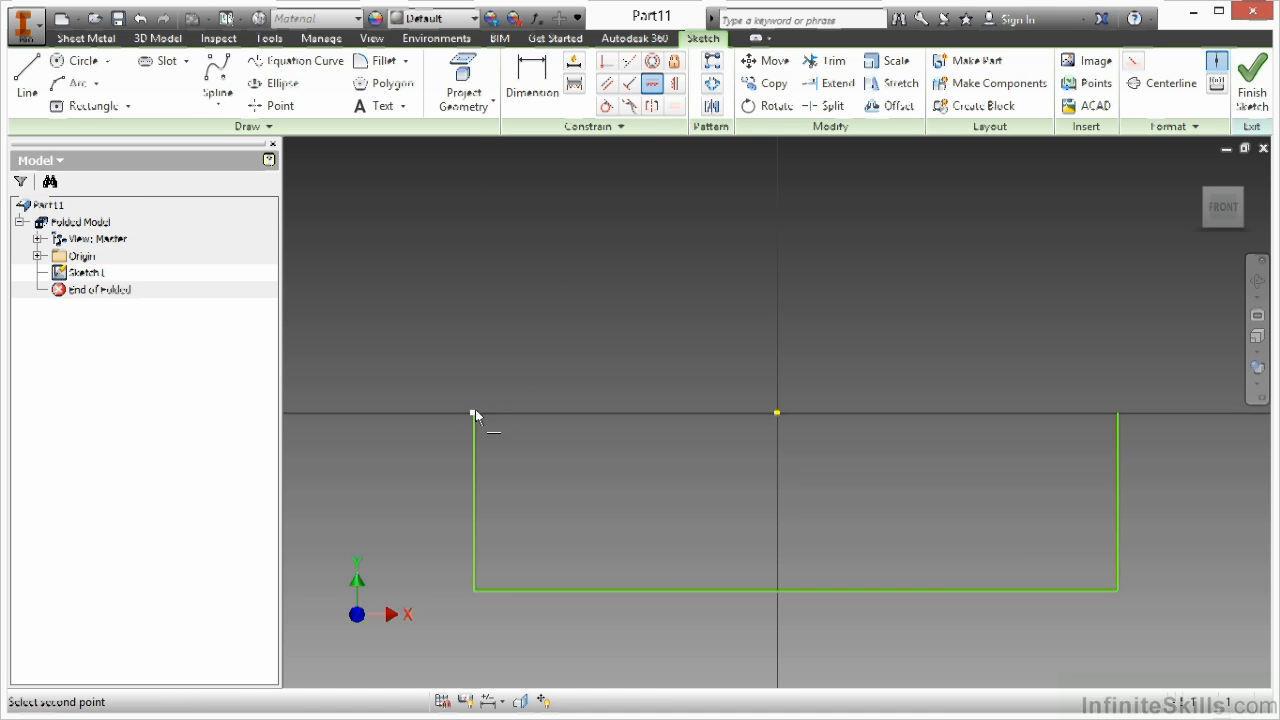
pyautogui.click(777, 412)
pyautogui.rightClick(700, 348)
pyautogui.click(755, 347)
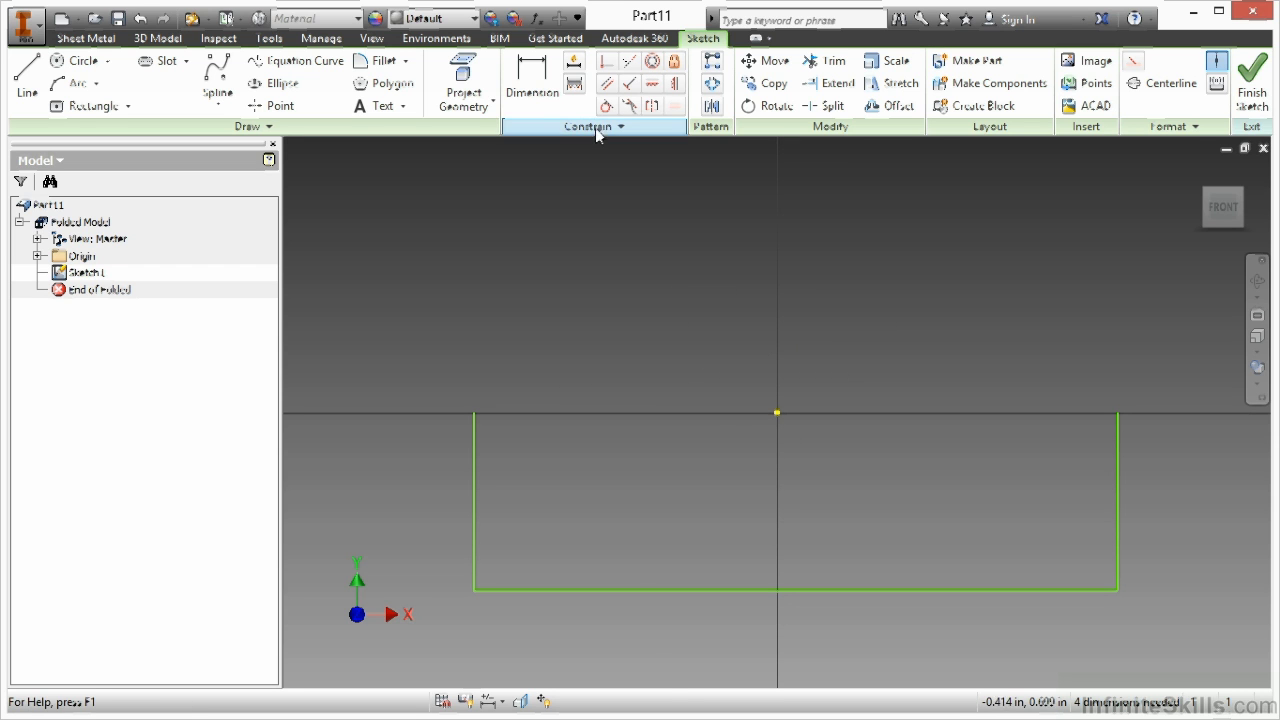
# Dimension the U profile's bottom line to 12 in
pyautogui.click(532, 80)
pyautogui.click(736, 589)
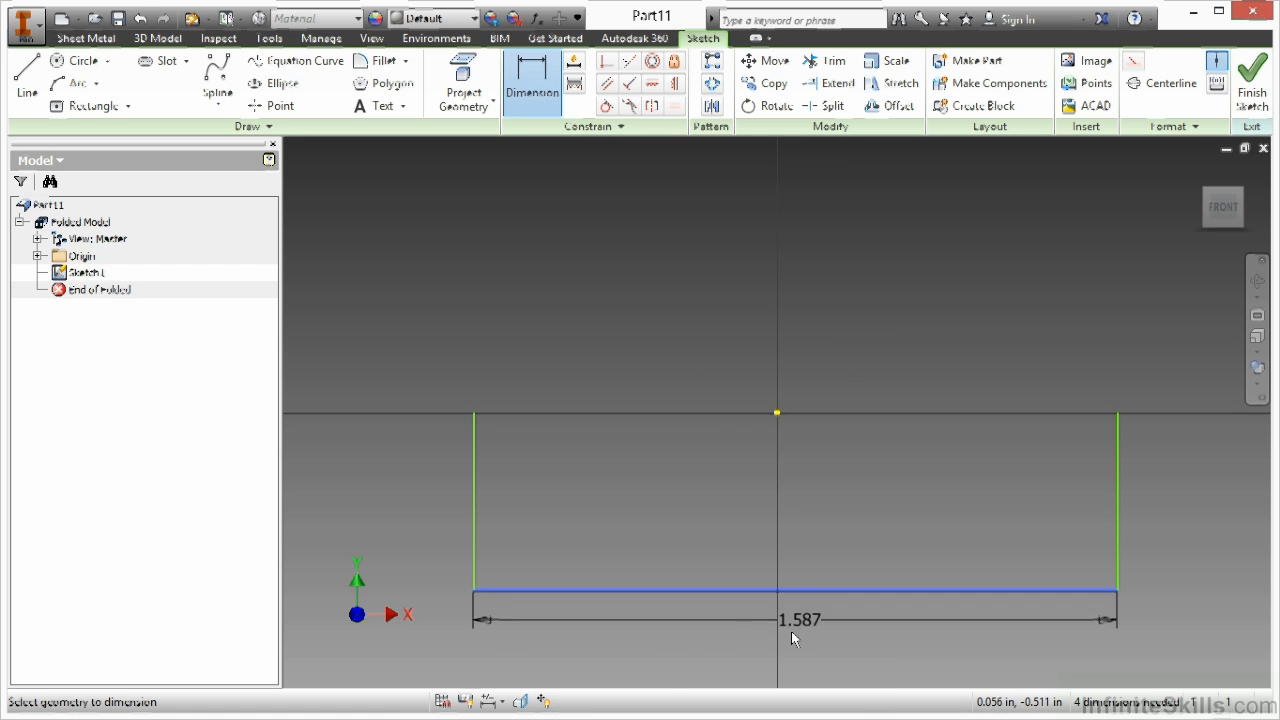
pyautogui.click(792, 634)
pyautogui.write('12')
pyautogui.press('Return')
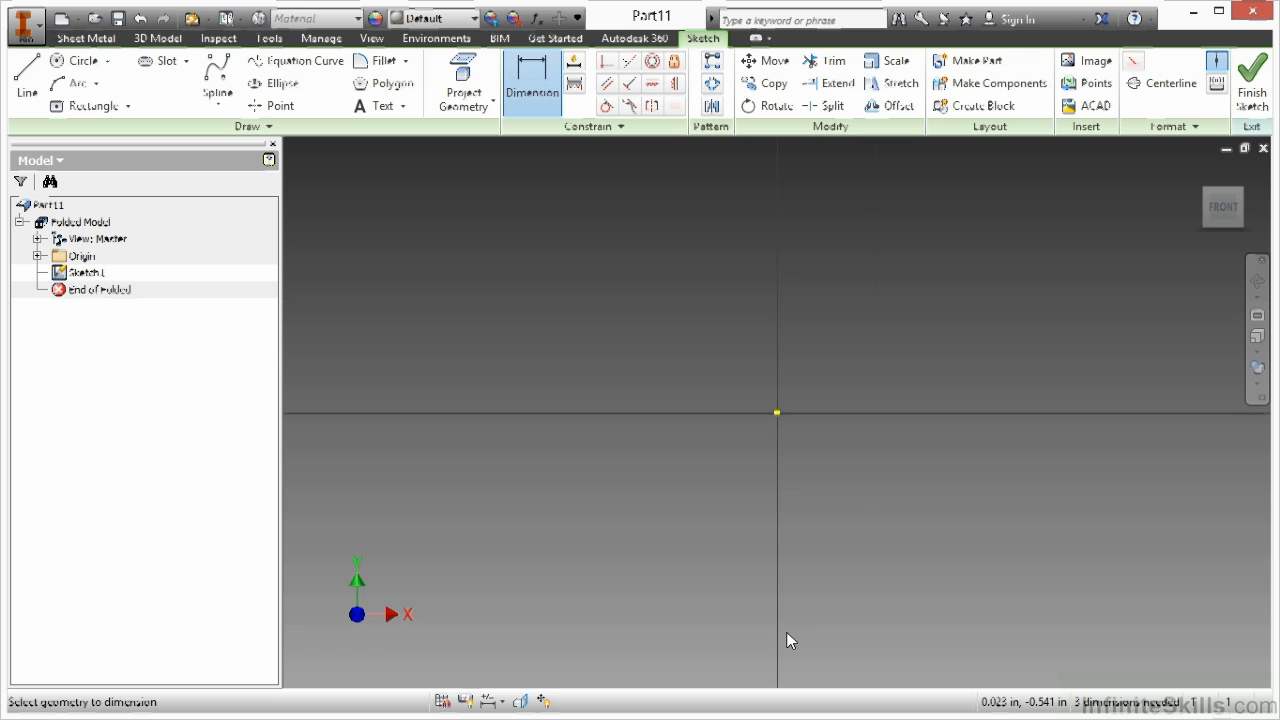
# Dimension the U profile's right vertical line to 5.5 in
pyautogui.scroll(-5, 651, 536)
pyautogui.moveTo(654, 523); pyautogui.dragTo(577, 460, button='middle')
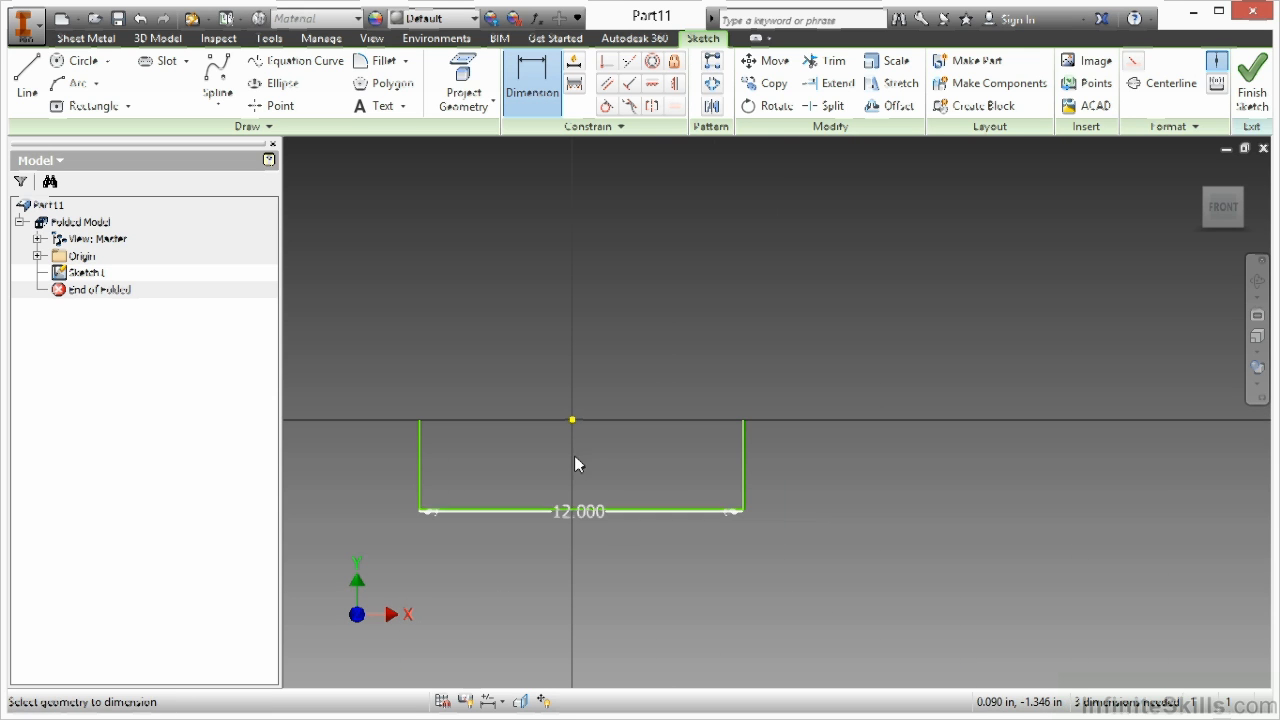
pyautogui.click(742, 455)
pyautogui.click(806, 455)
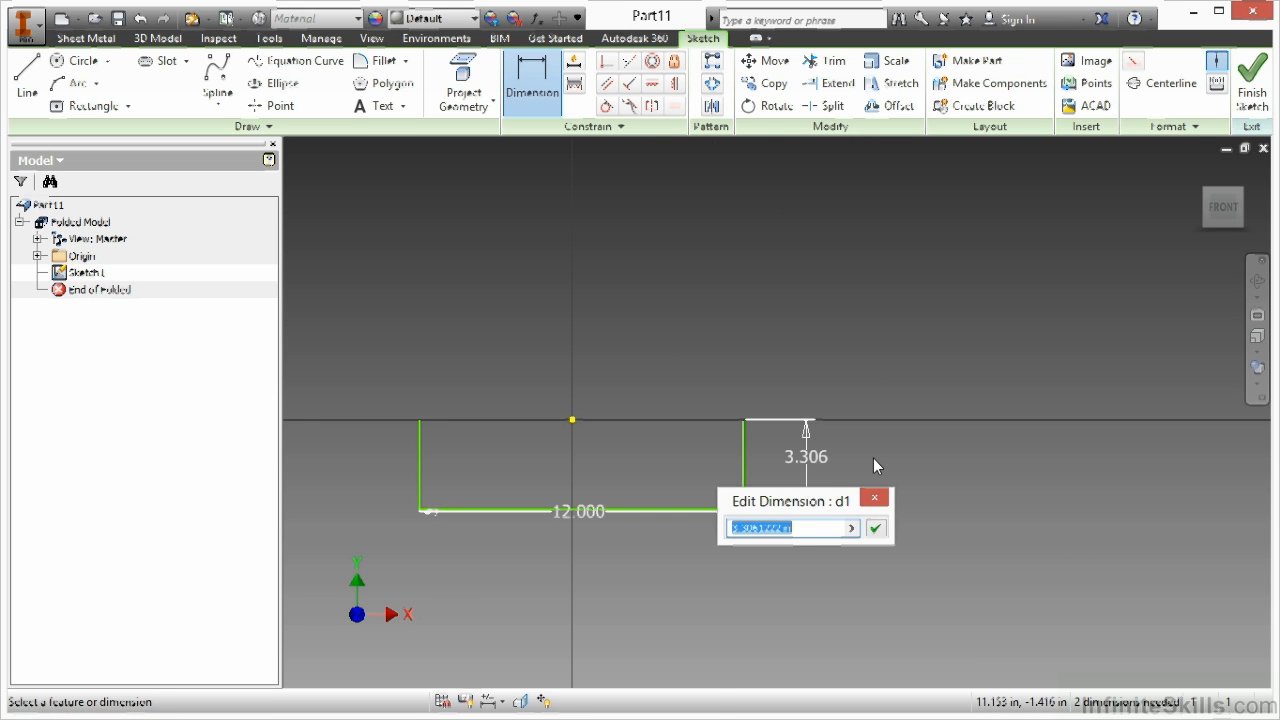
pyautogui.write('5.5')
pyautogui.press('Return')
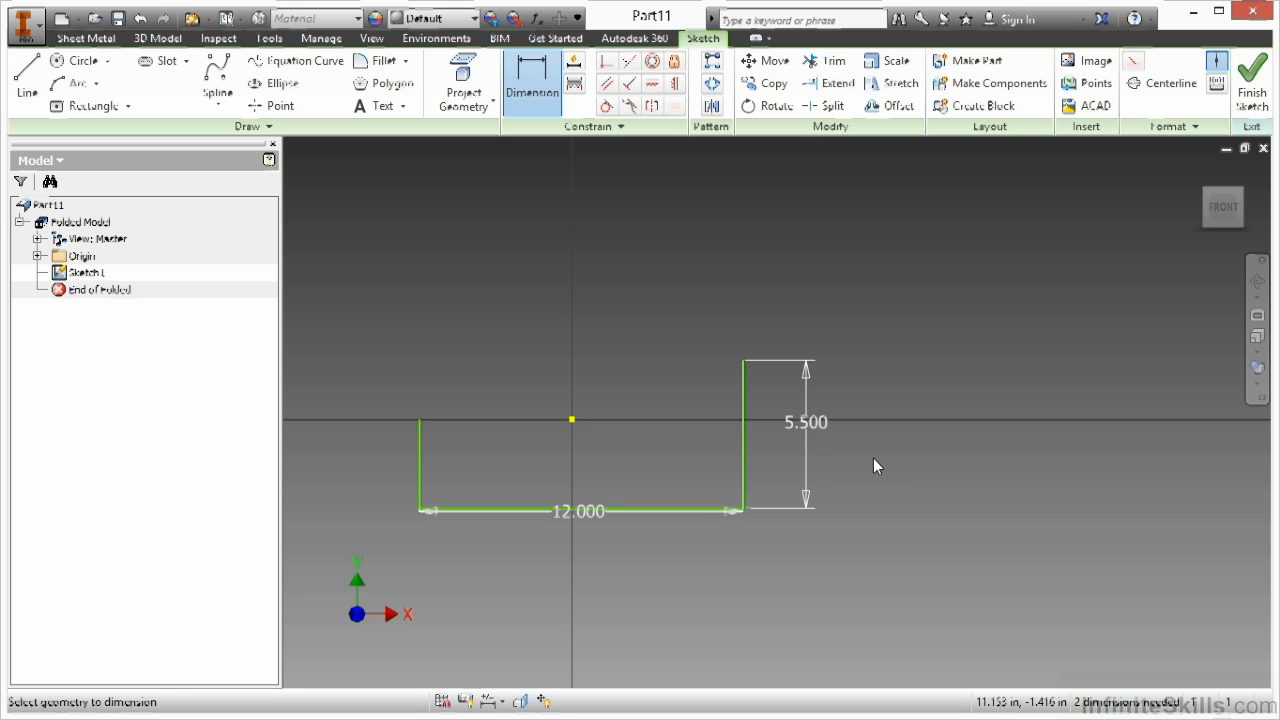
# Constrain the upper endpoint of the right vertical line to be horizontal with the origin point
pyautogui.click(652, 84)
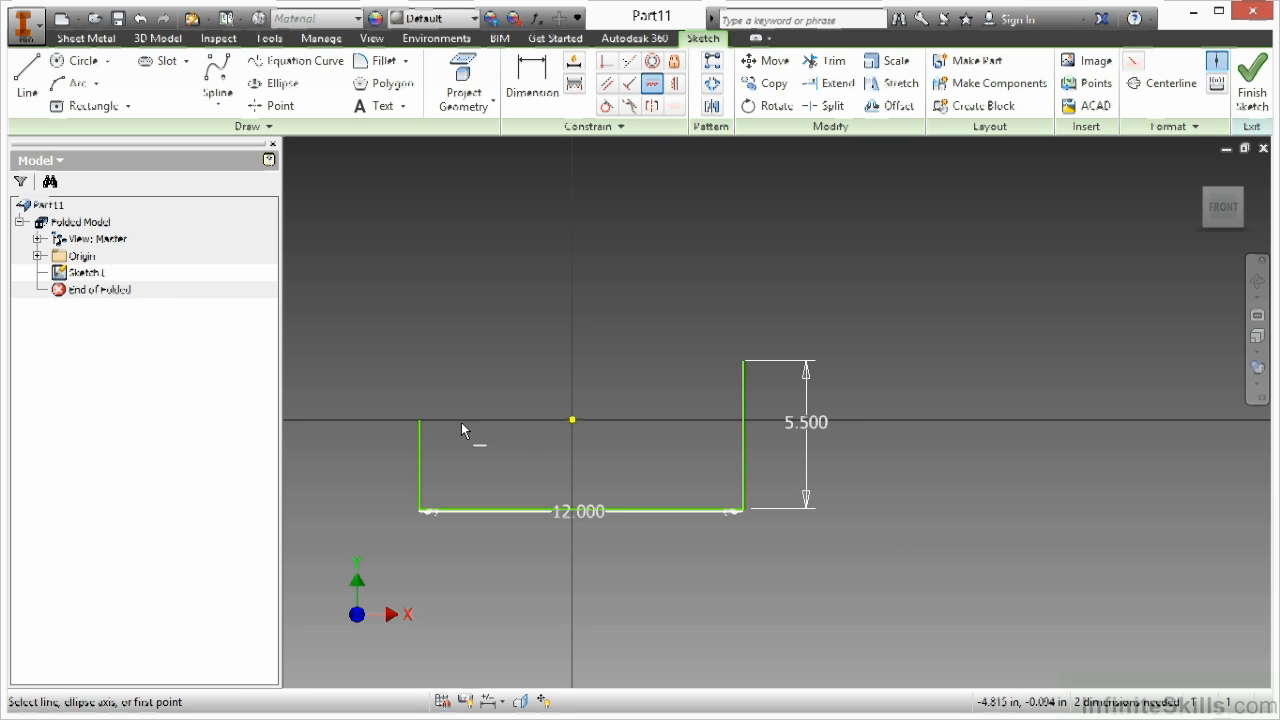
pyautogui.click(571, 421)
pyautogui.click(743, 361)
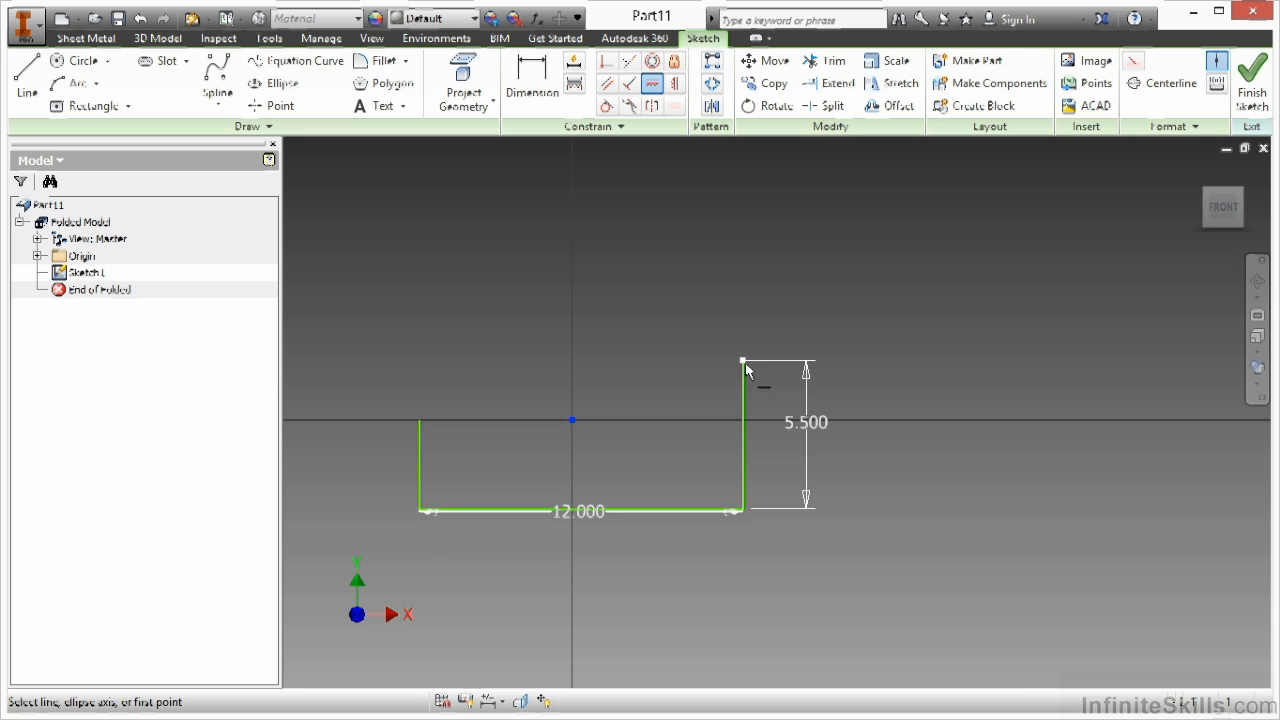
# Center the U profile by constraining the bottom line's midpoint vertically to the origin point
pyautogui.click(675, 84)
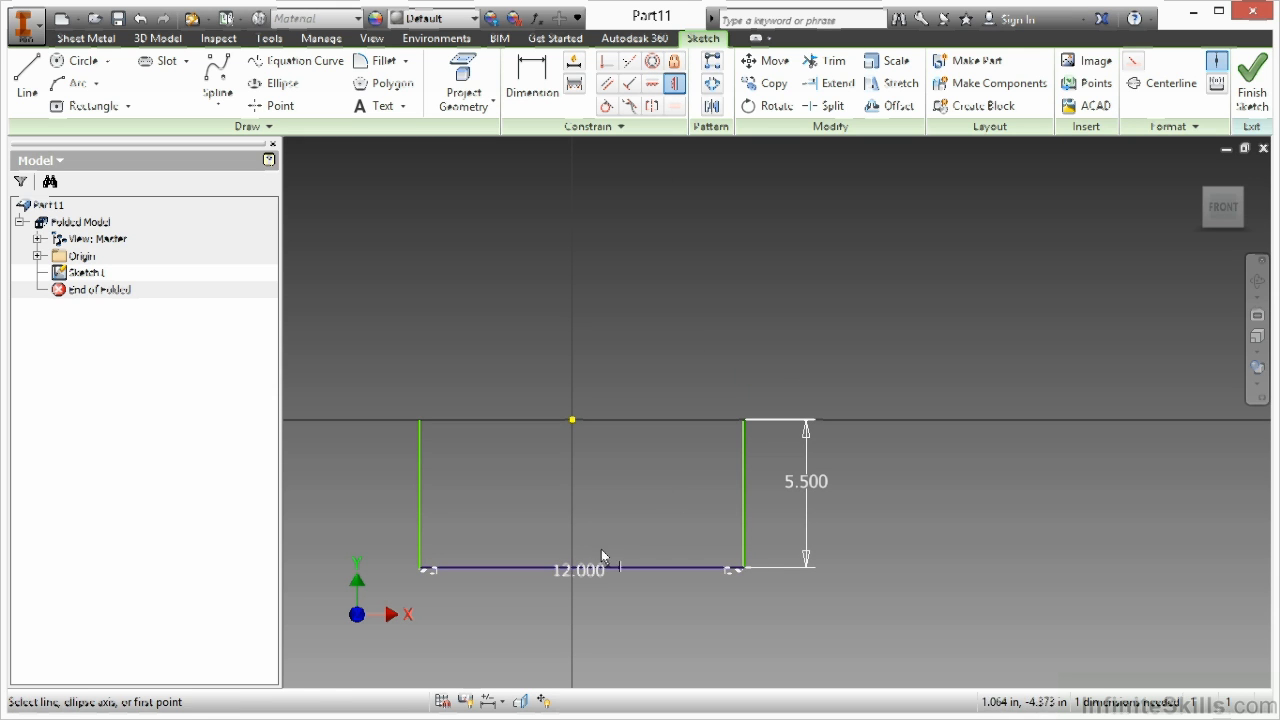
pyautogui.click(584, 573)
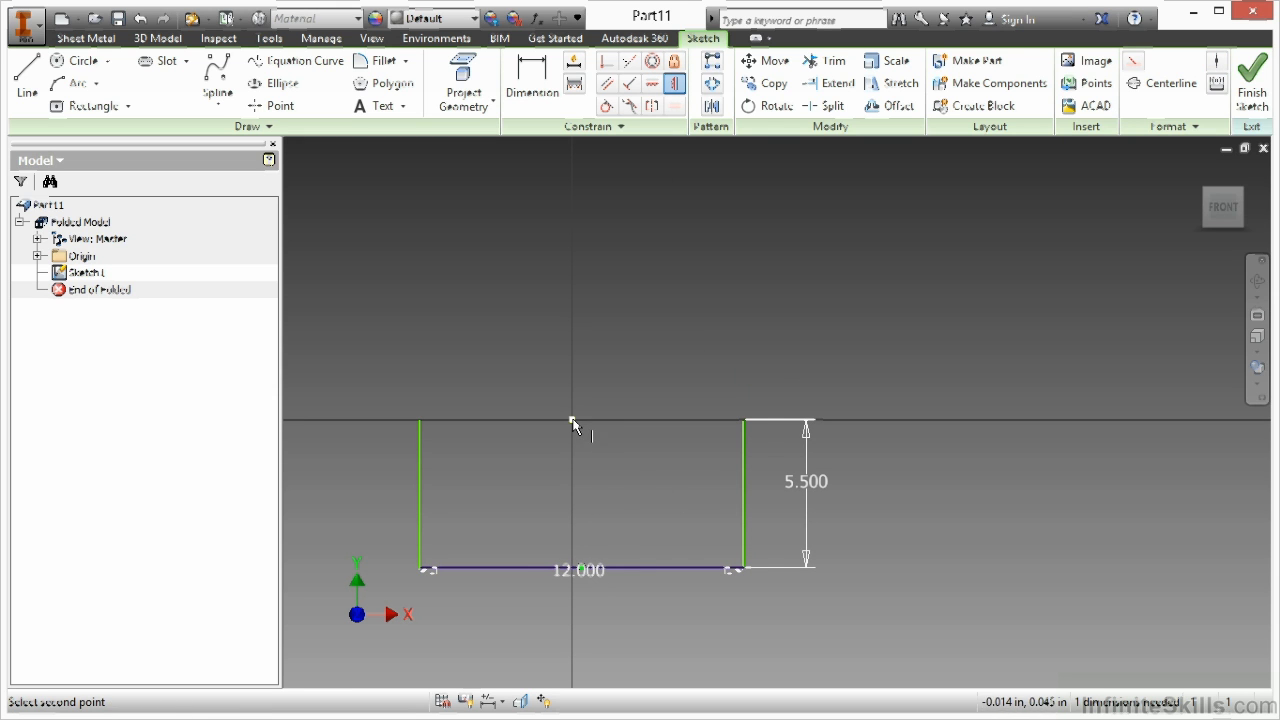
pyautogui.click(572, 420)
pyautogui.rightClick(618, 474)
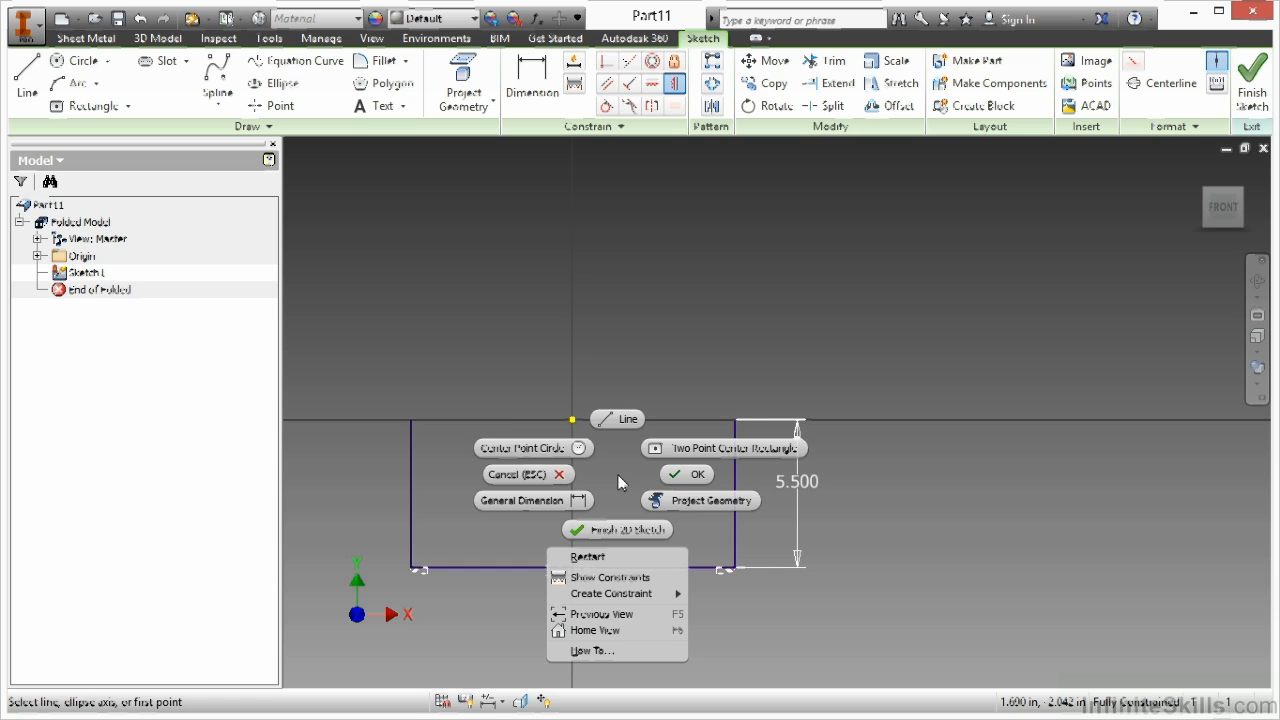
pyautogui.click(700, 472)
# Set the U profile's height to 5 in and finish the sketch
pyautogui.doubleClick(805, 484)
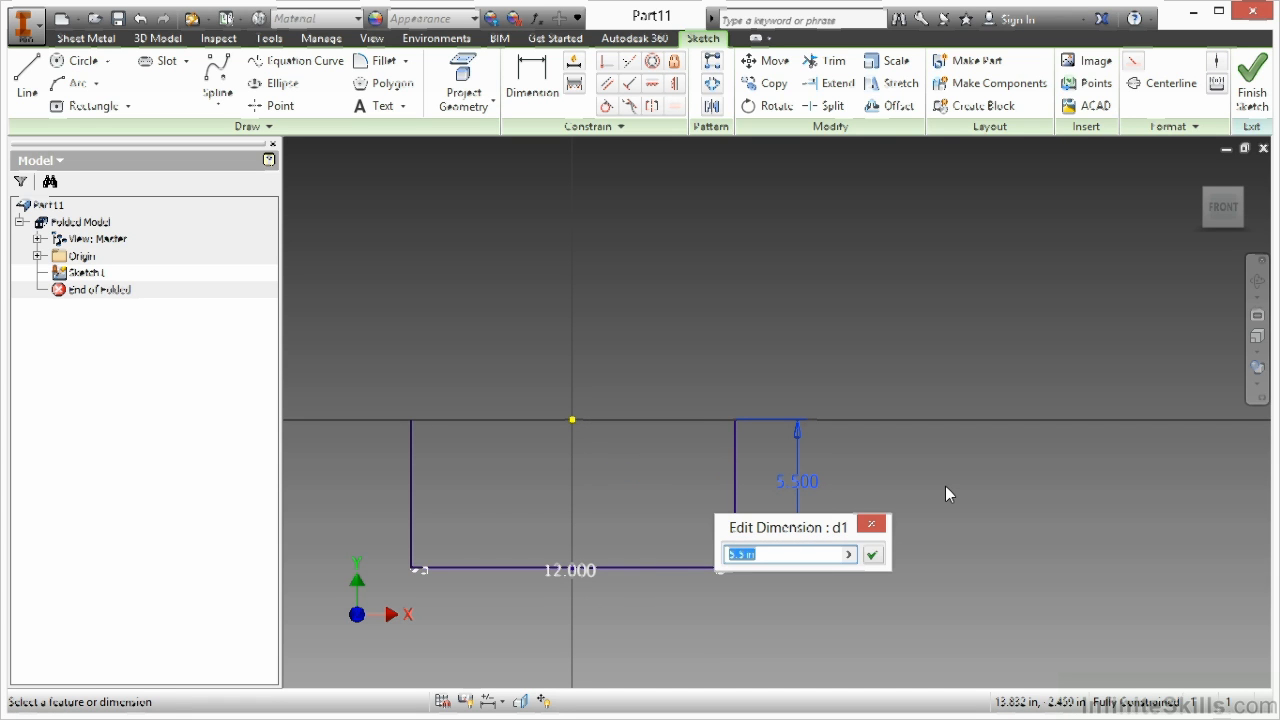
pyautogui.write('5')
pyautogui.press('Return')
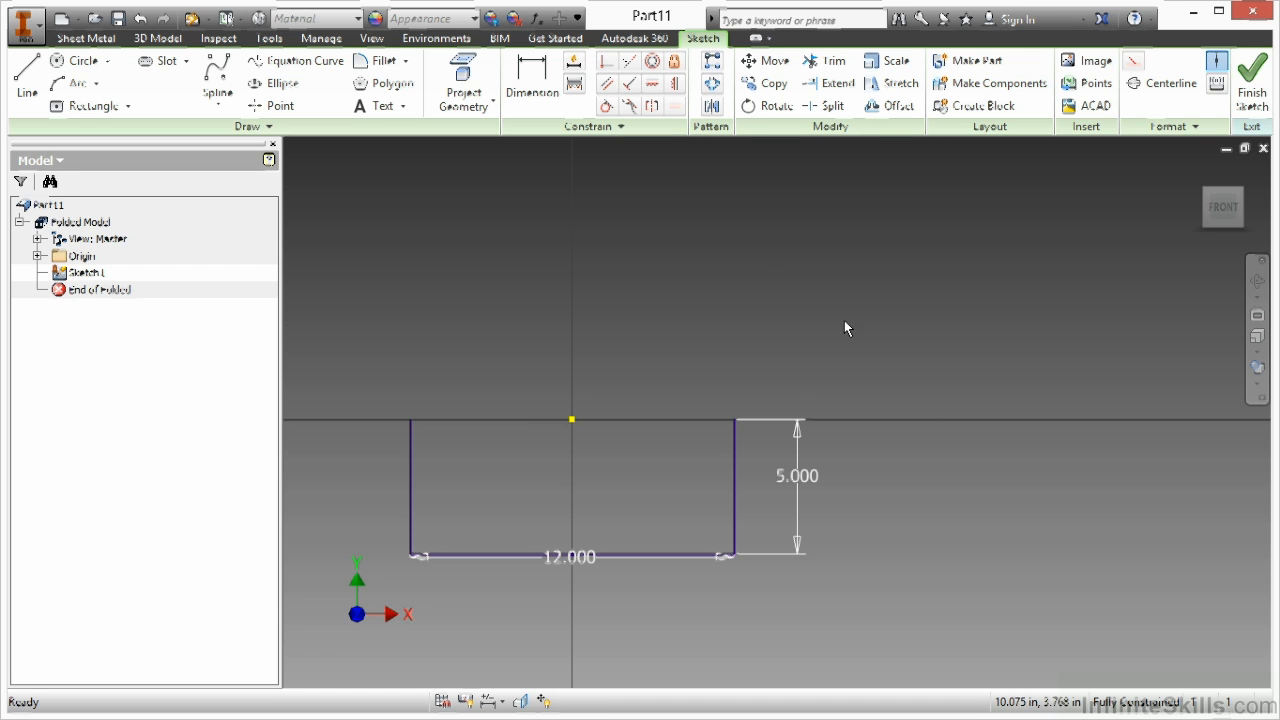
pyautogui.rightClick(720, 312)
pyautogui.click(719, 366)
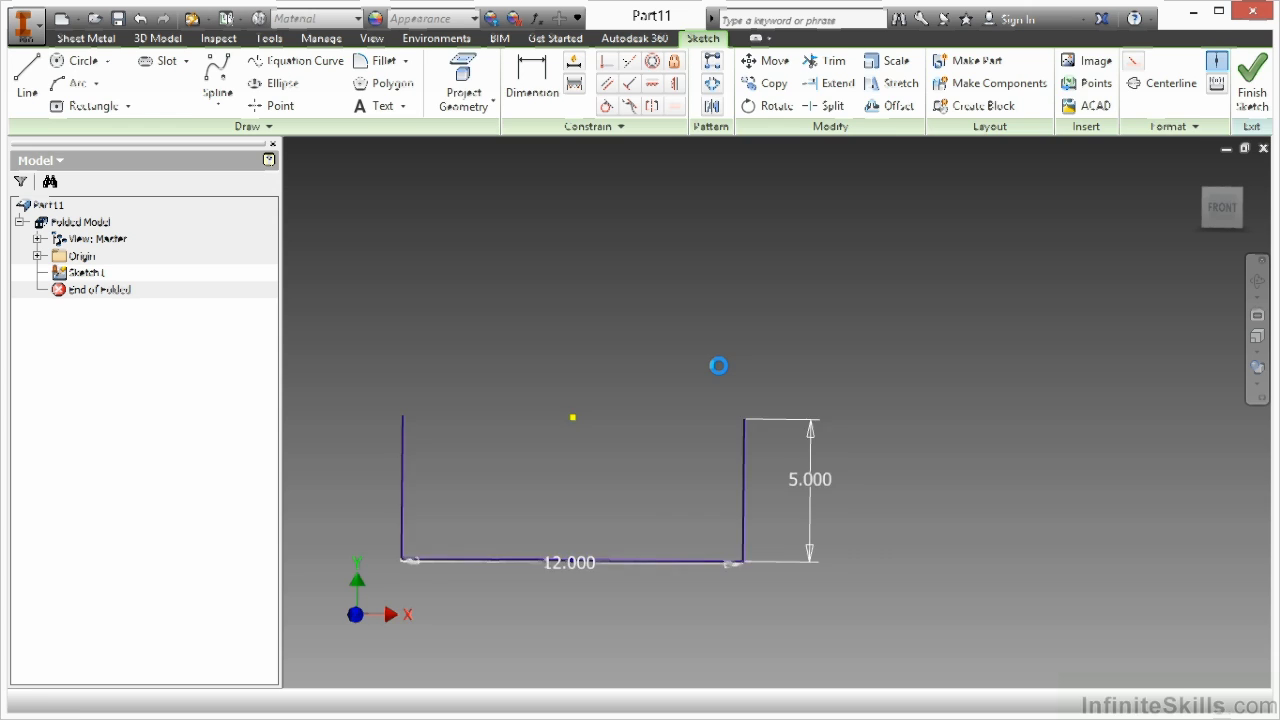
# Create a work plane offset 14 in from the XY plane, toward the front of the U profile
pyautogui.scroll(-3, 626, 459)
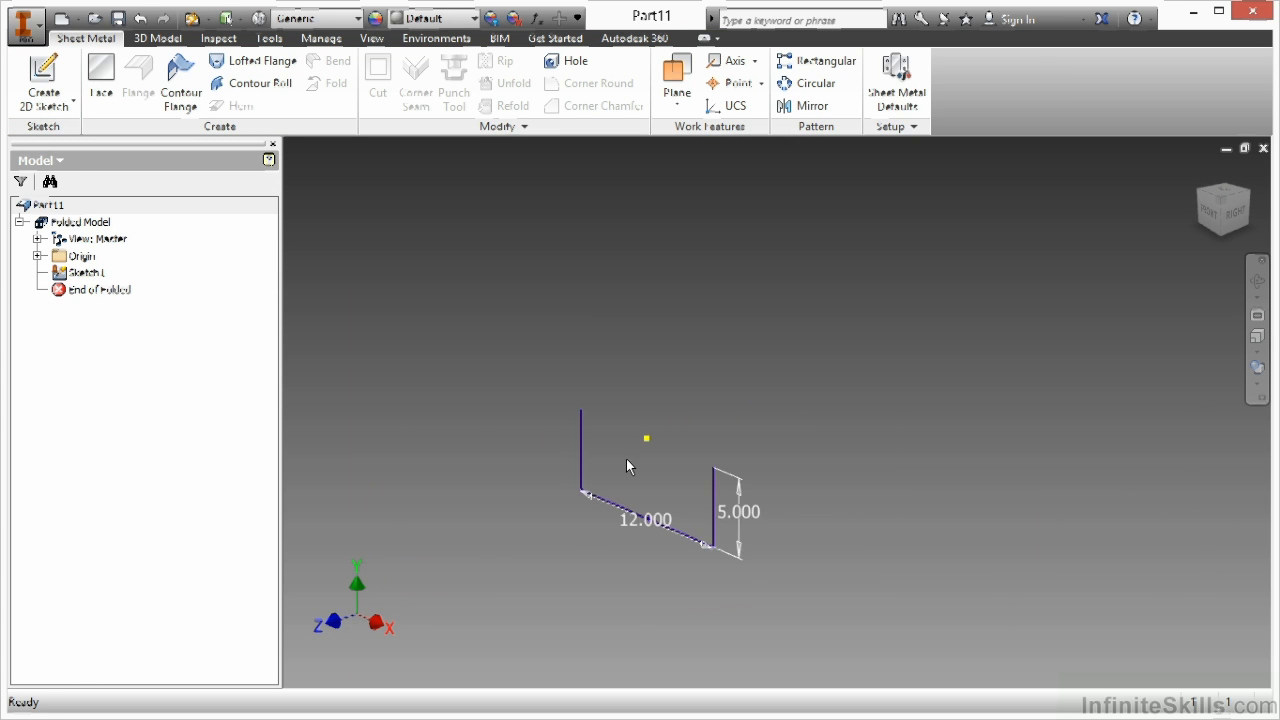
pyautogui.moveTo(526, 483); pyautogui.dragTo(660, 387, button='middle')
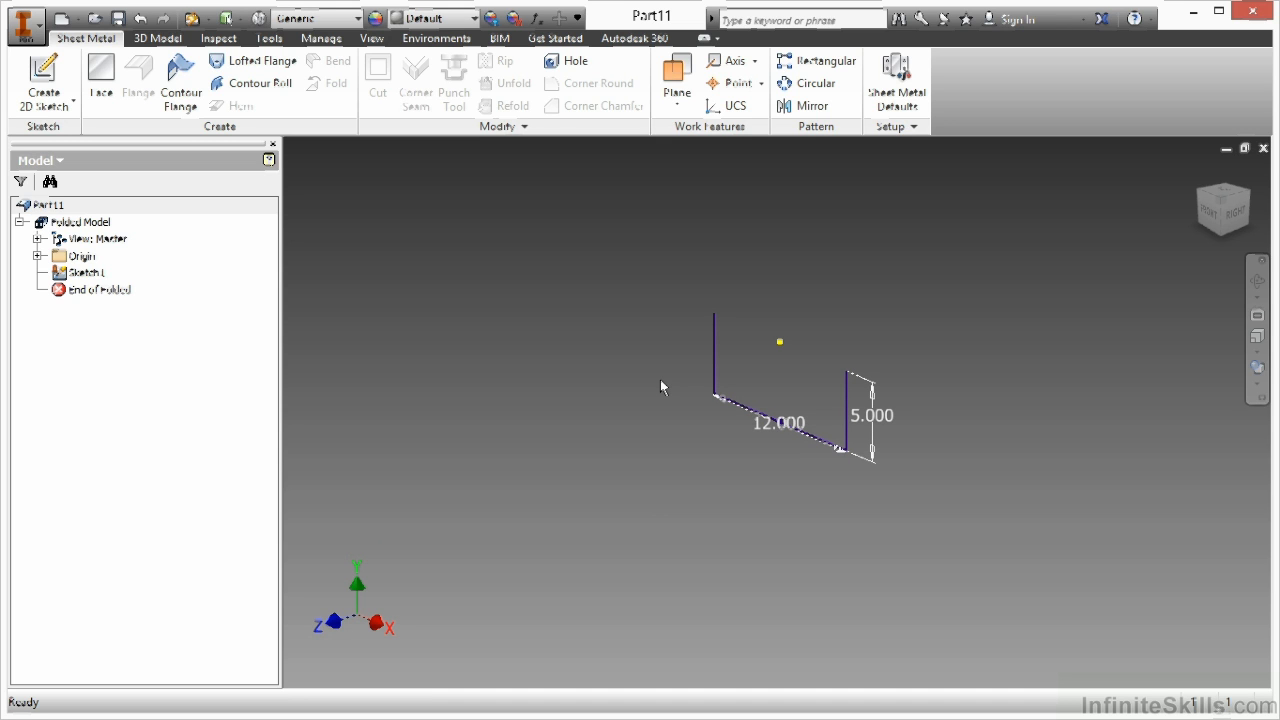
pyautogui.click(679, 80)
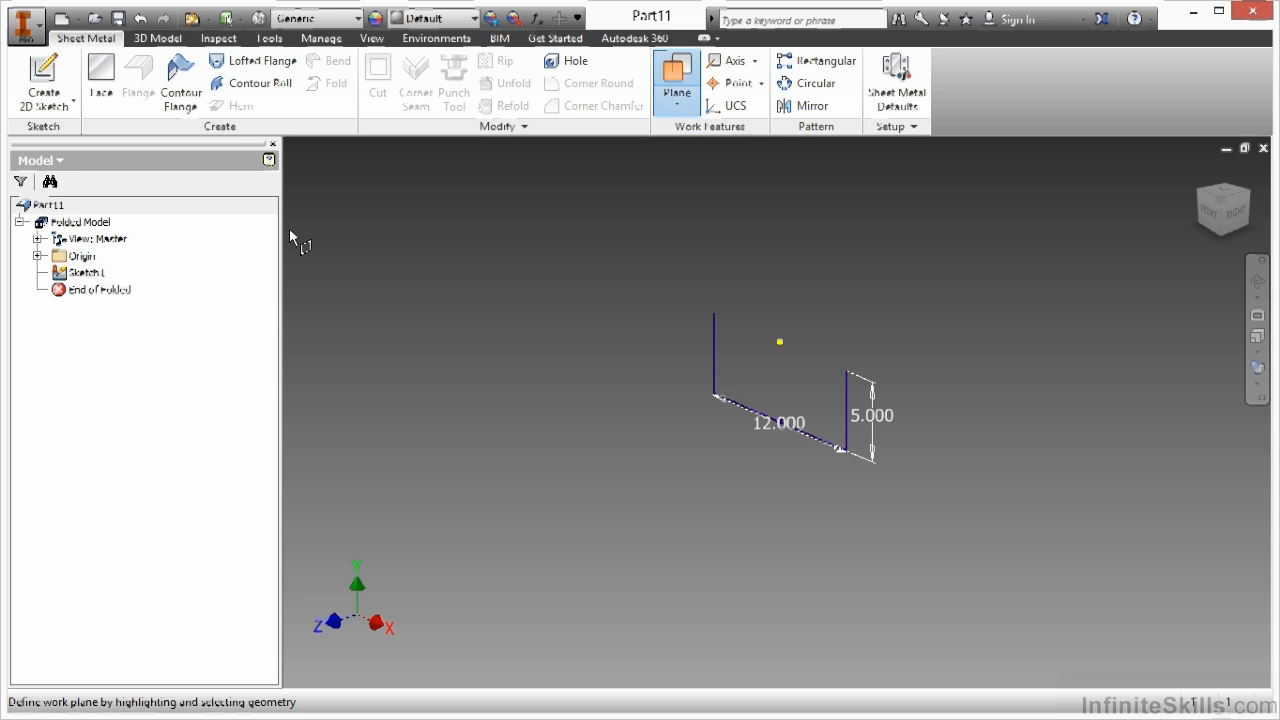
pyautogui.click(38, 257)
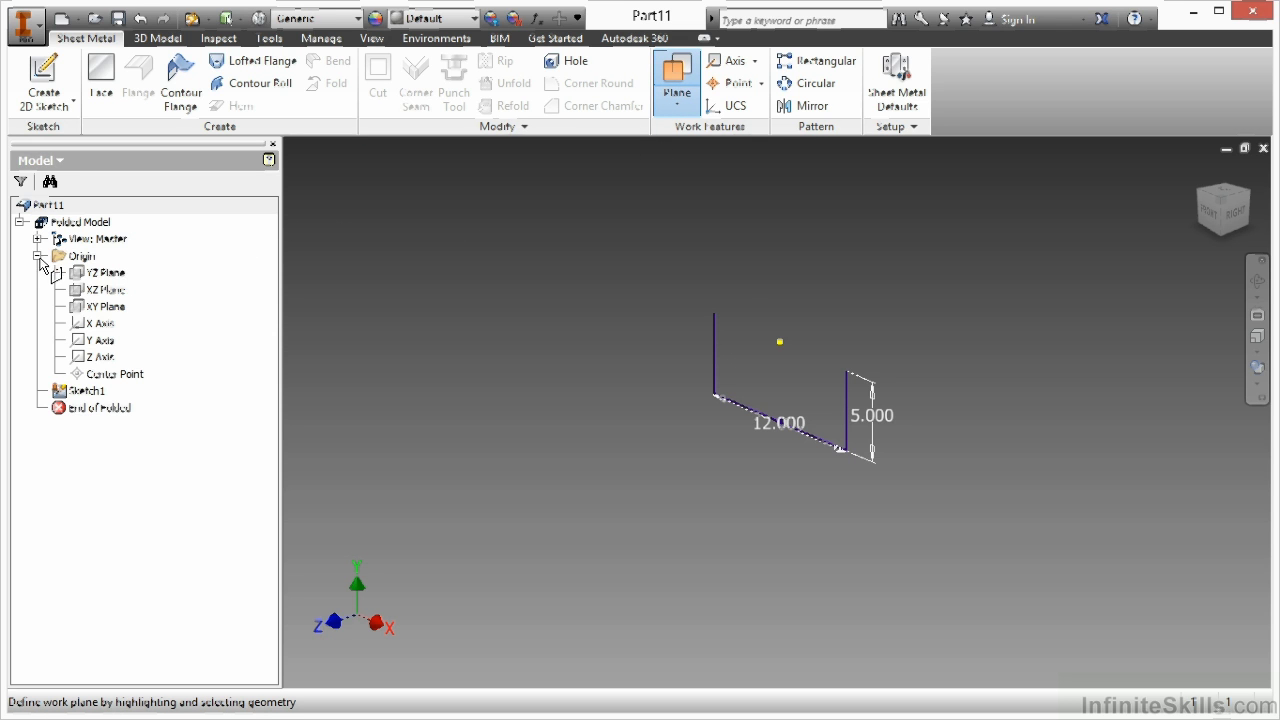
pyautogui.click(106, 306)
pyautogui.moveTo(732, 236); pyautogui.dragTo(533, 293)
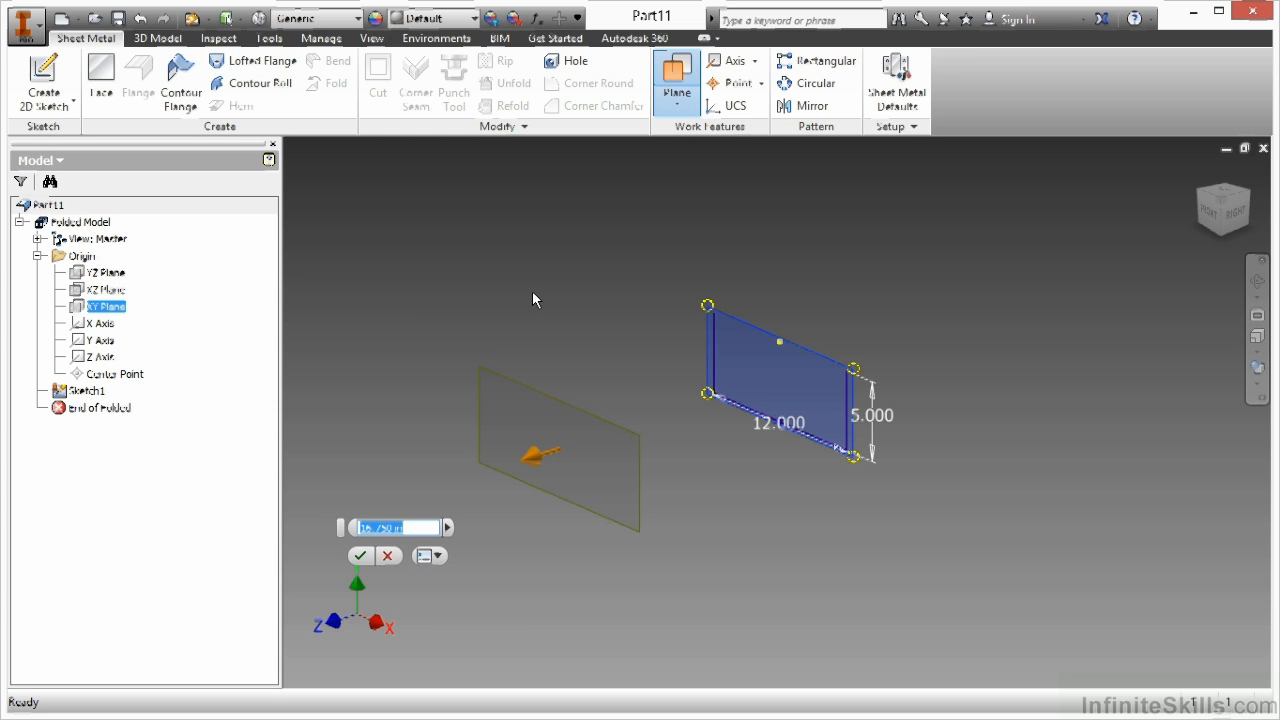
pyautogui.write('11')
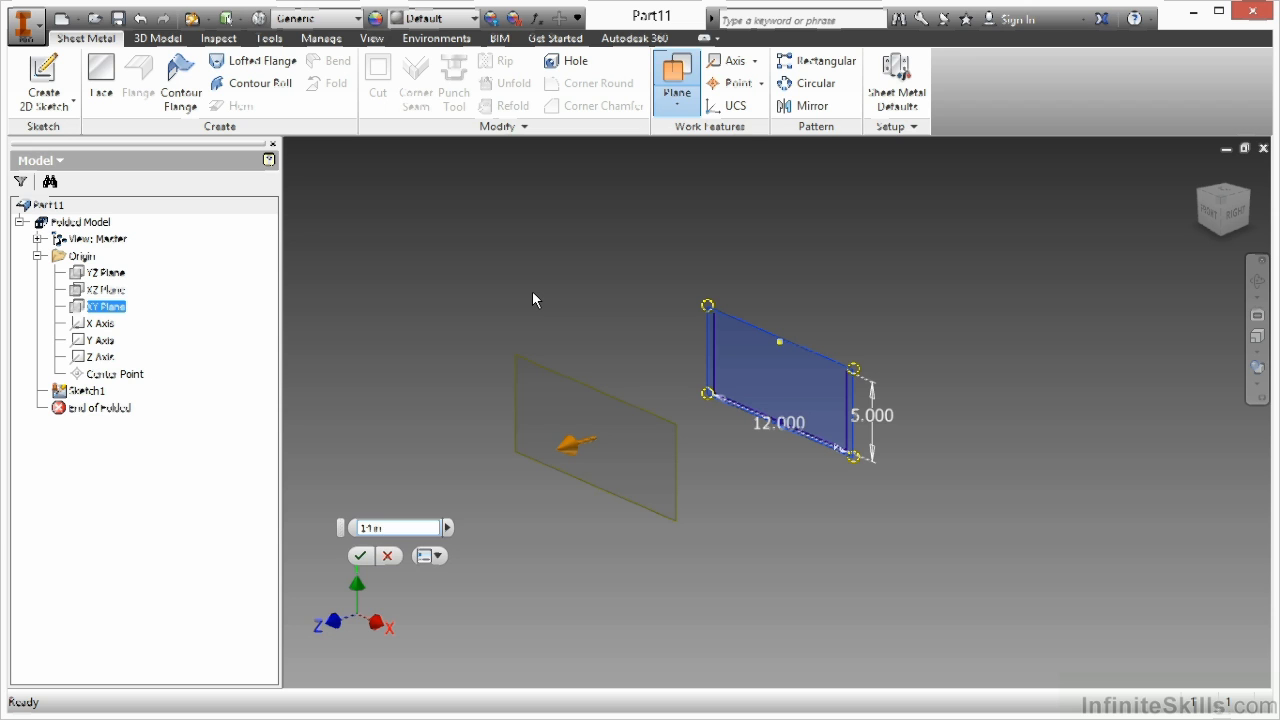
pyautogui.press('Return')
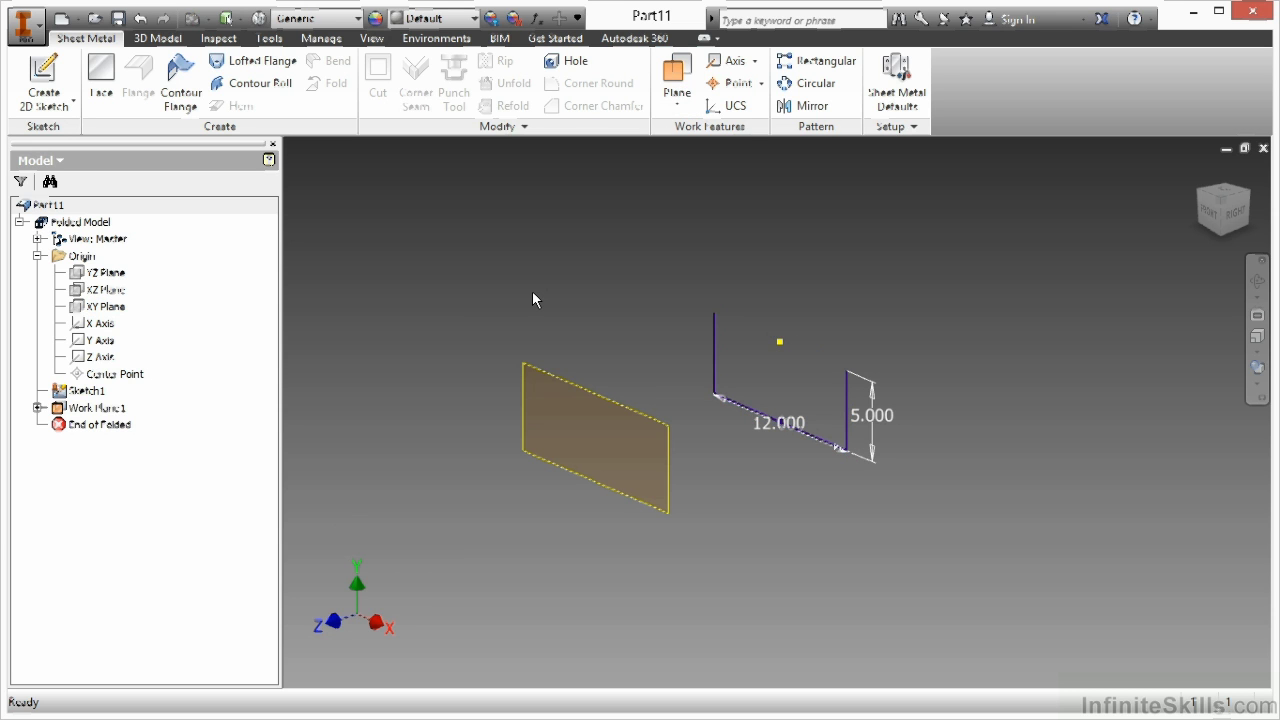
# Start a new 2D sketch on the offset work plane in front of the U profile
pyautogui.click(536, 372)
pyautogui.moveTo(685, 468)
pyautogui.keyDown('shift'); pyautogui.mouseDown(button='middle')
pyautogui.moveTo(714, 472)
pyautogui.moveTo(789, 376)
pyautogui.mouseUp(button='middle'); pyautogui.keyUp('shift')
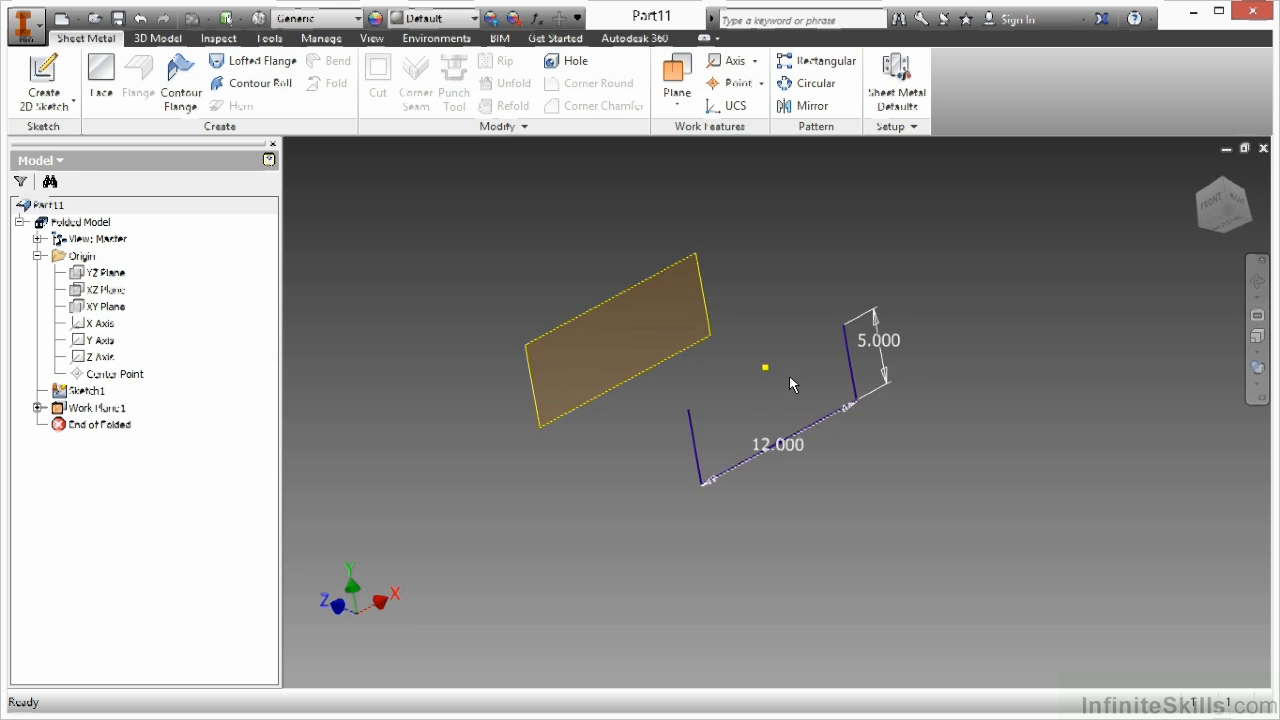
pyautogui.press('F5')
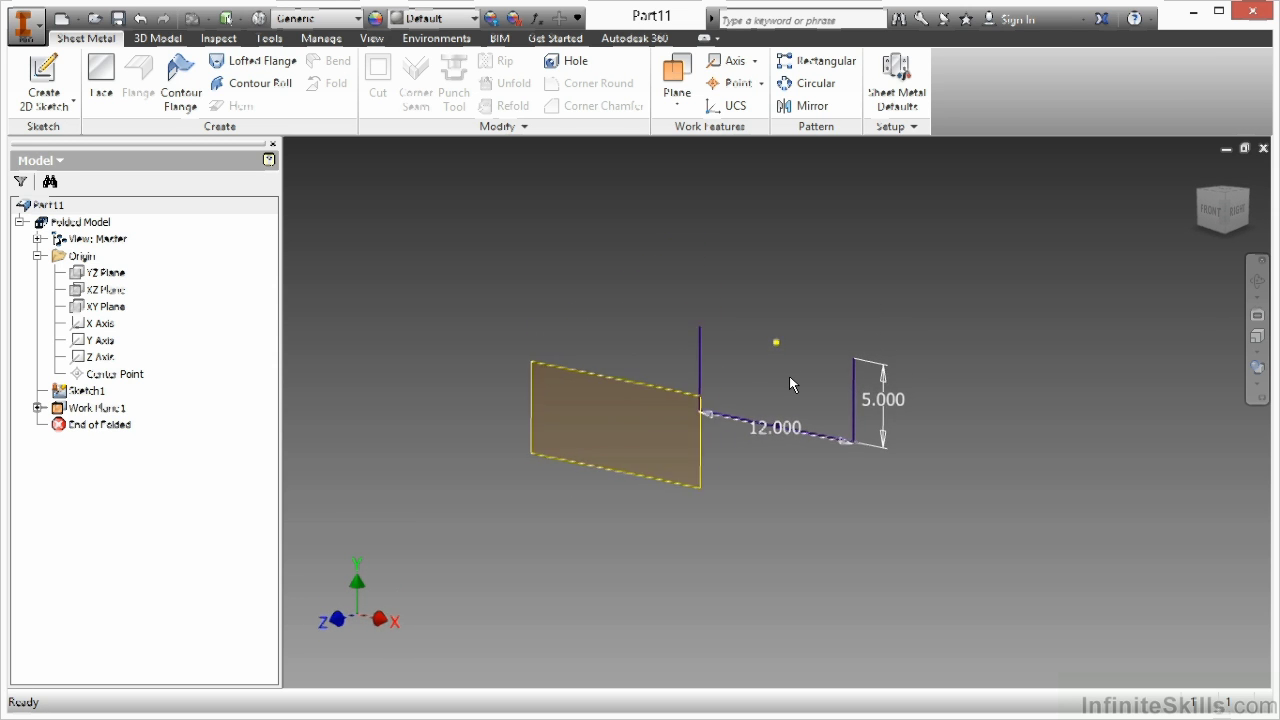
pyautogui.click(584, 378)
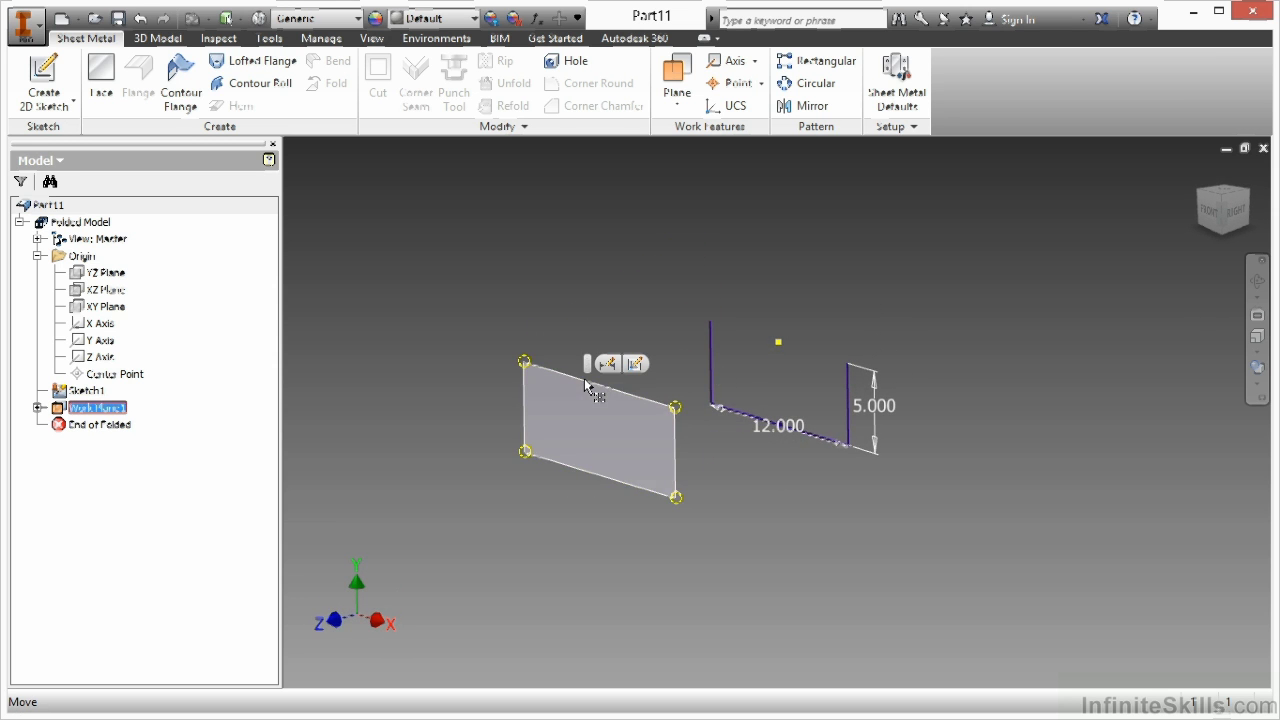
pyautogui.click(637, 365)
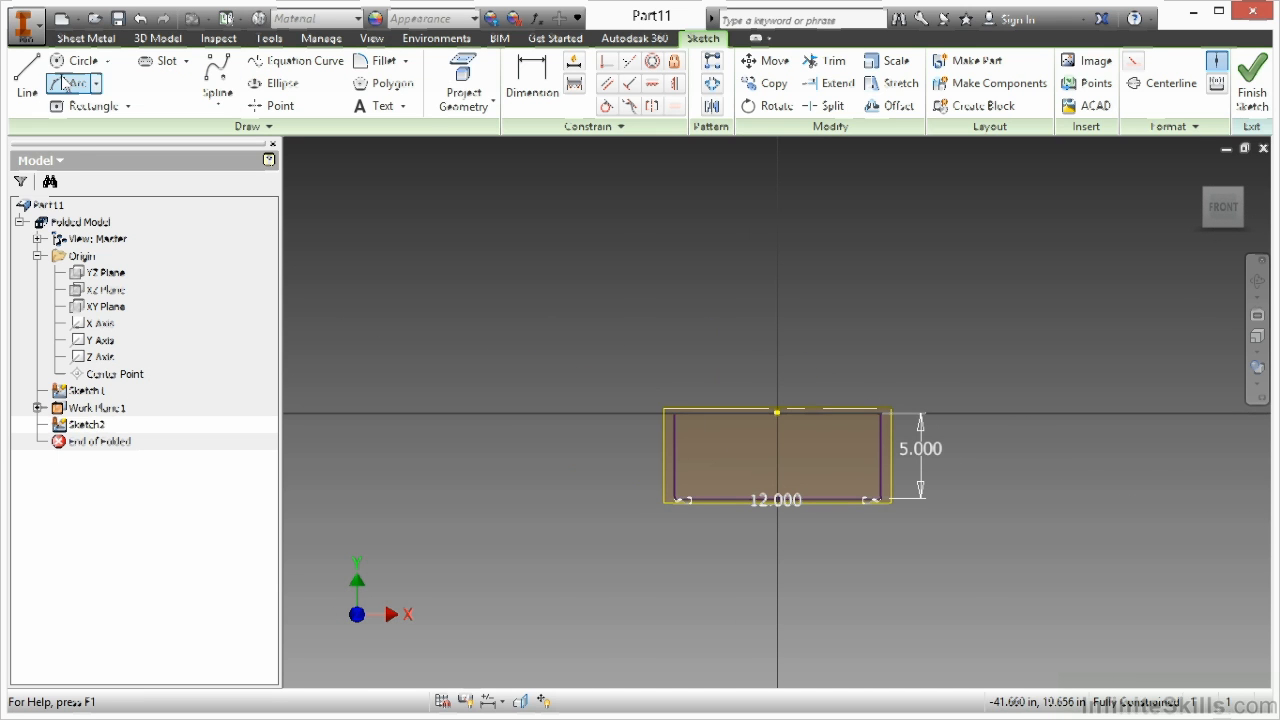
# Draw a downward-bulging three-point arc about 10.7 in wide inside the U profile outline, with its ends near the upper opening
pyautogui.click(66, 83)
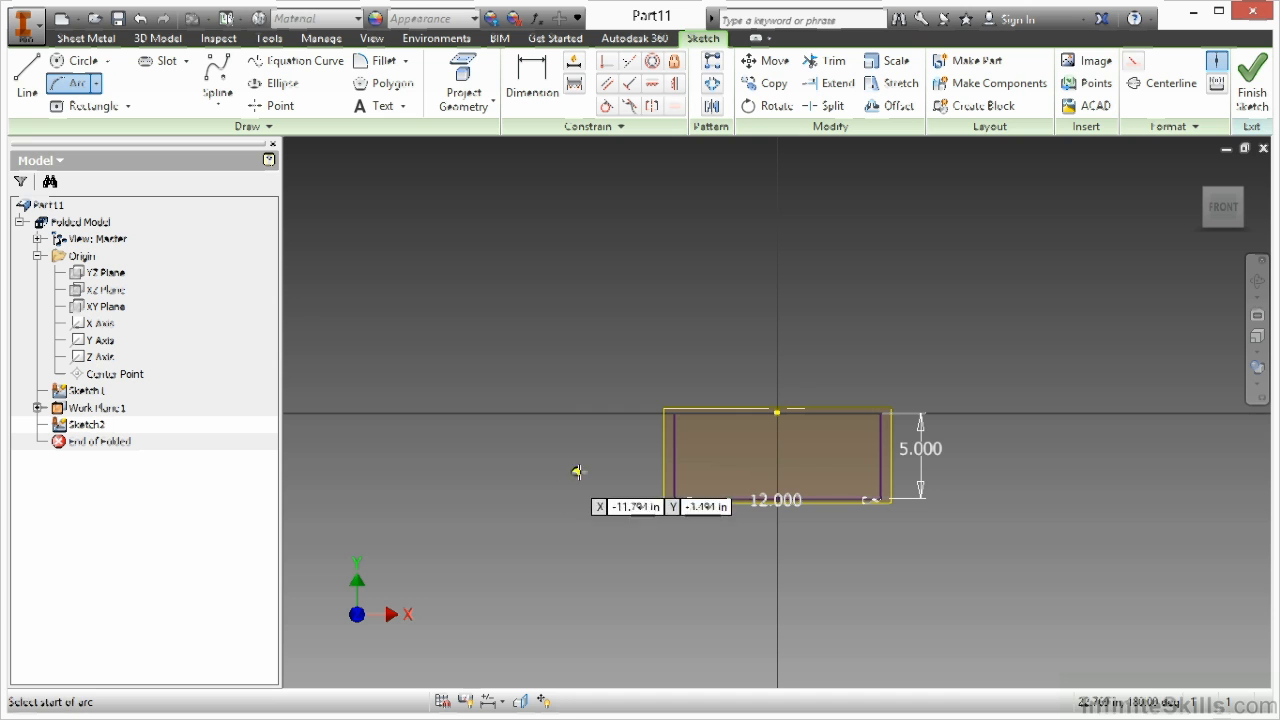
pyautogui.click(685, 412)
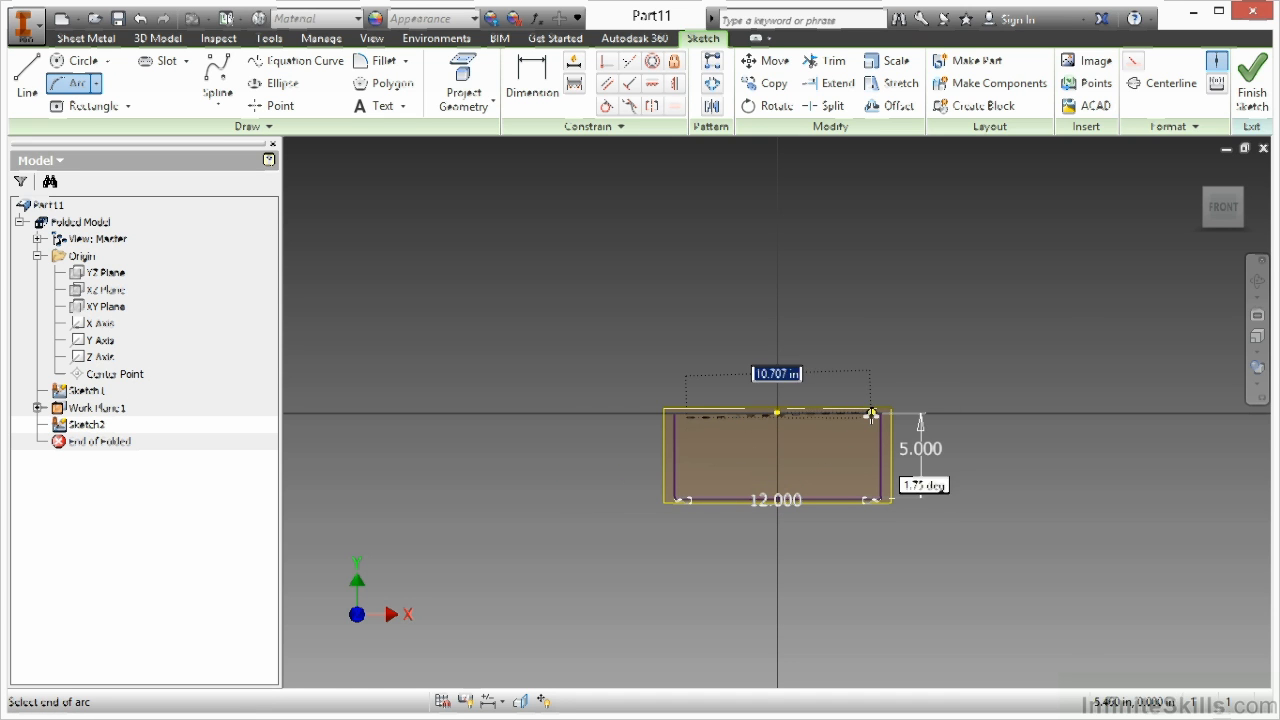
pyautogui.click(871, 414)
pyautogui.click(777, 484)
pyautogui.scroll(3, 836, 505)
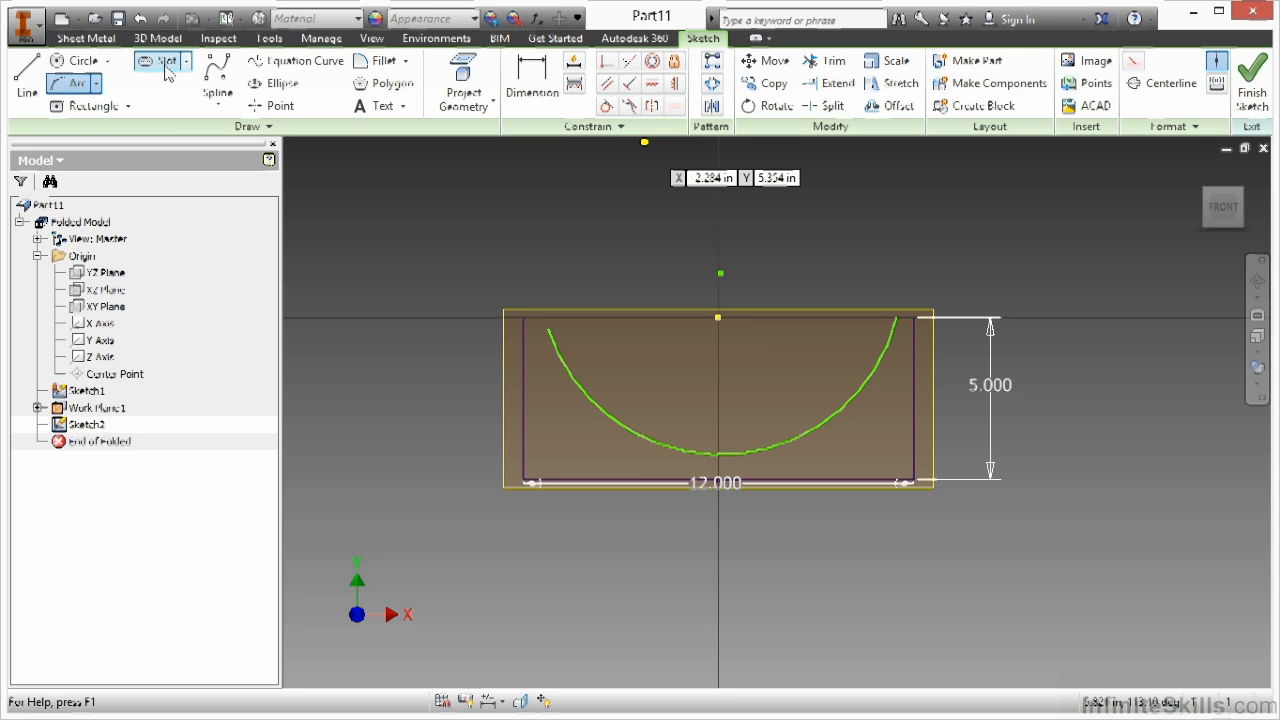
# Apply a horizontal constraint between the arc's two endpoints
pyautogui.click(652, 84)
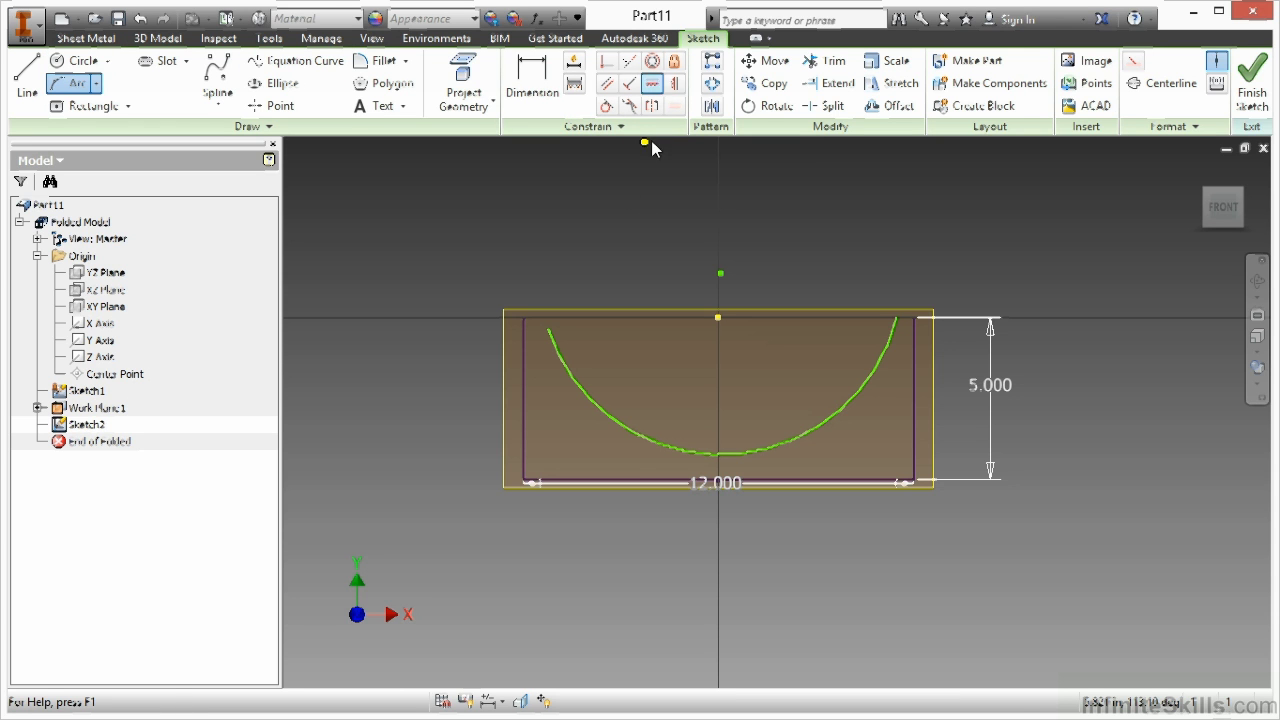
pyautogui.click(548, 329)
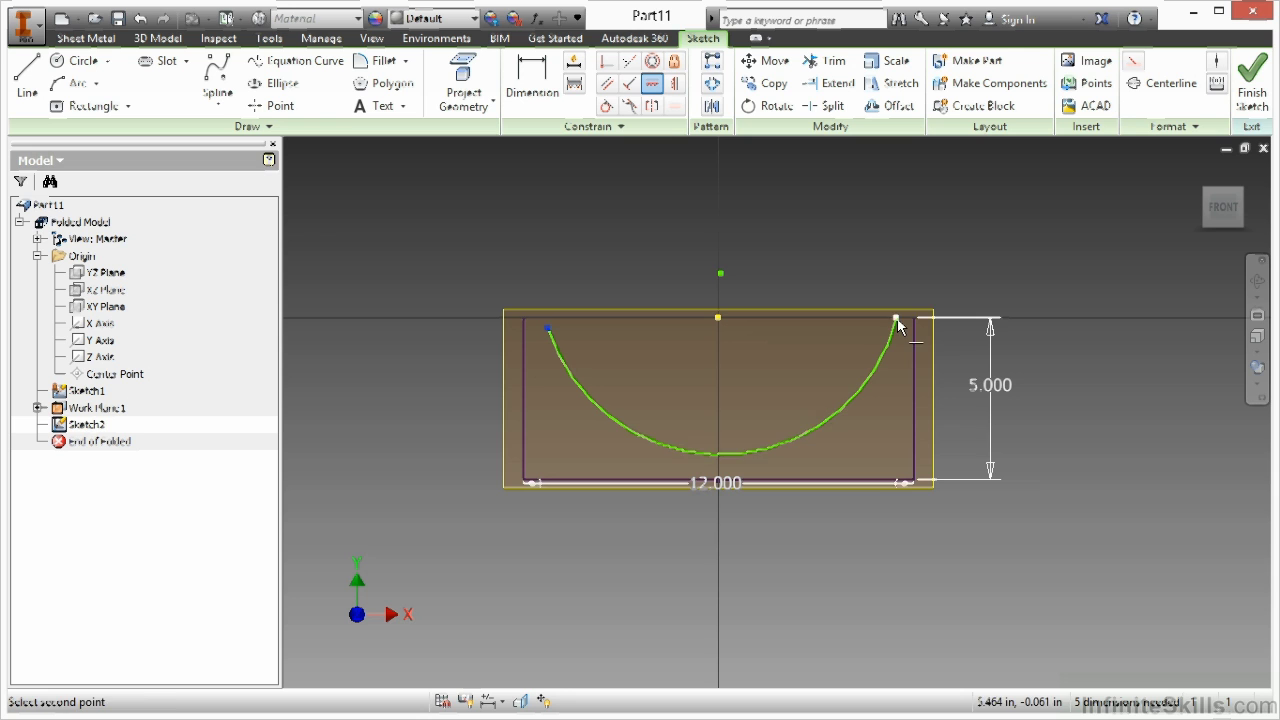
pyautogui.click(897, 321)
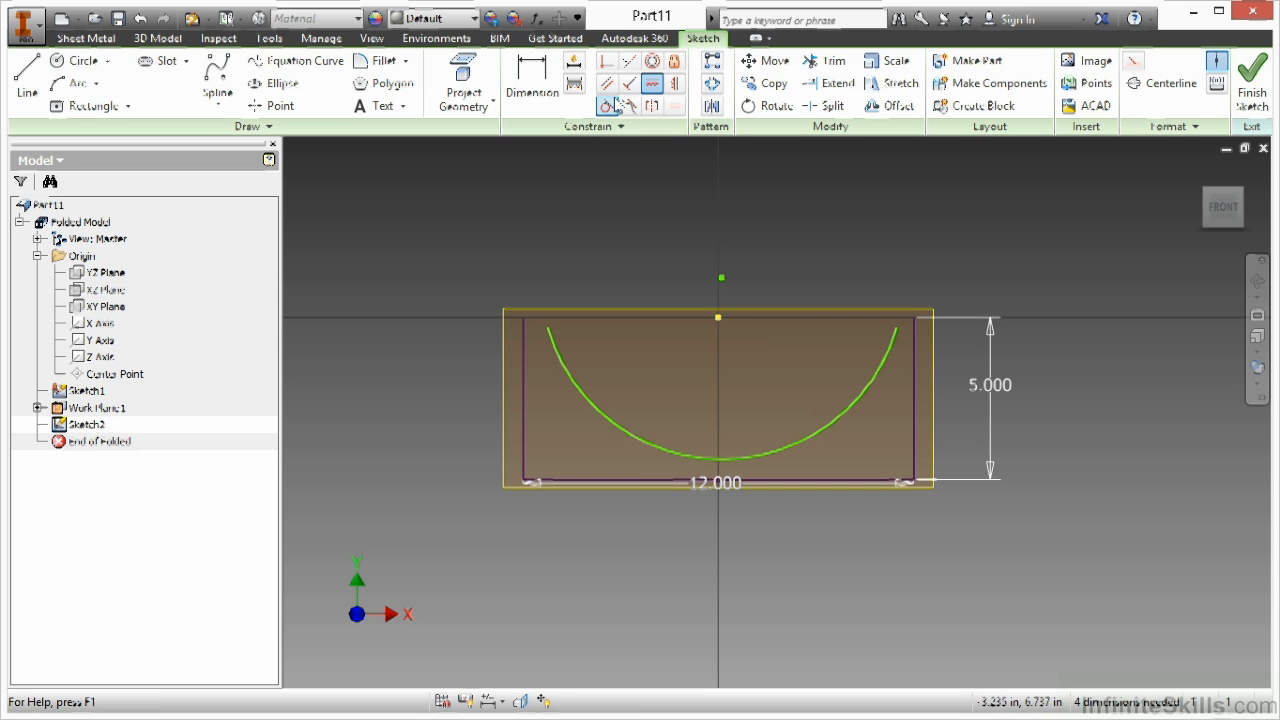
# Project the upper endpoint of the U profile's left leg and its right leg line into the sketch
pyautogui.click(463, 88)
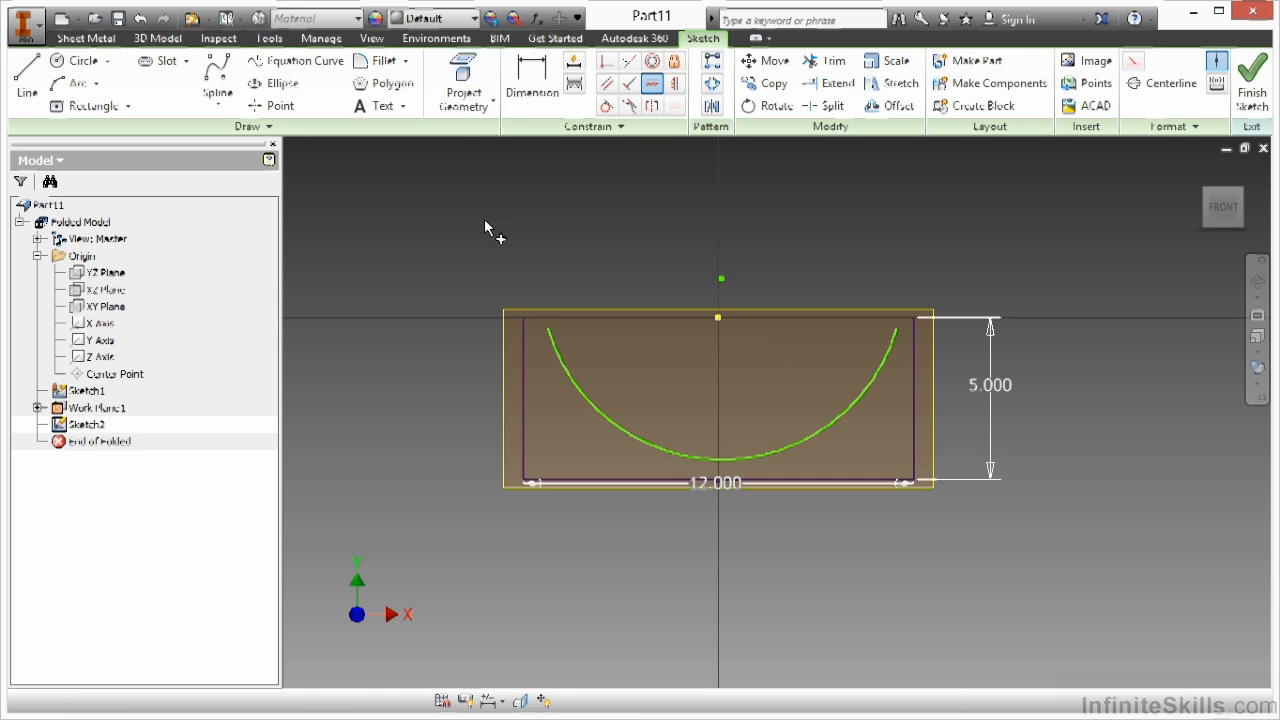
pyautogui.click(522, 317)
pyautogui.click(915, 330)
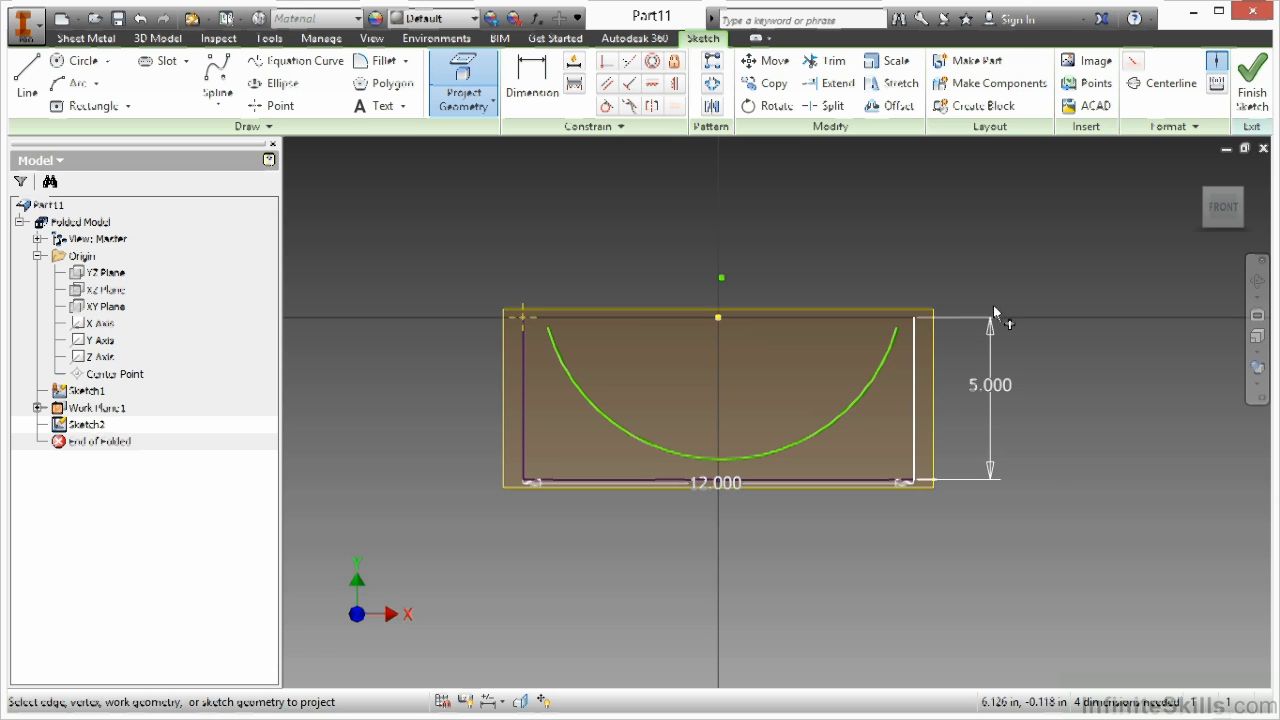
# Constrain the arc's left endpoint horizontally to the projected upper endpoint of the U profile
pyautogui.click(652, 83)
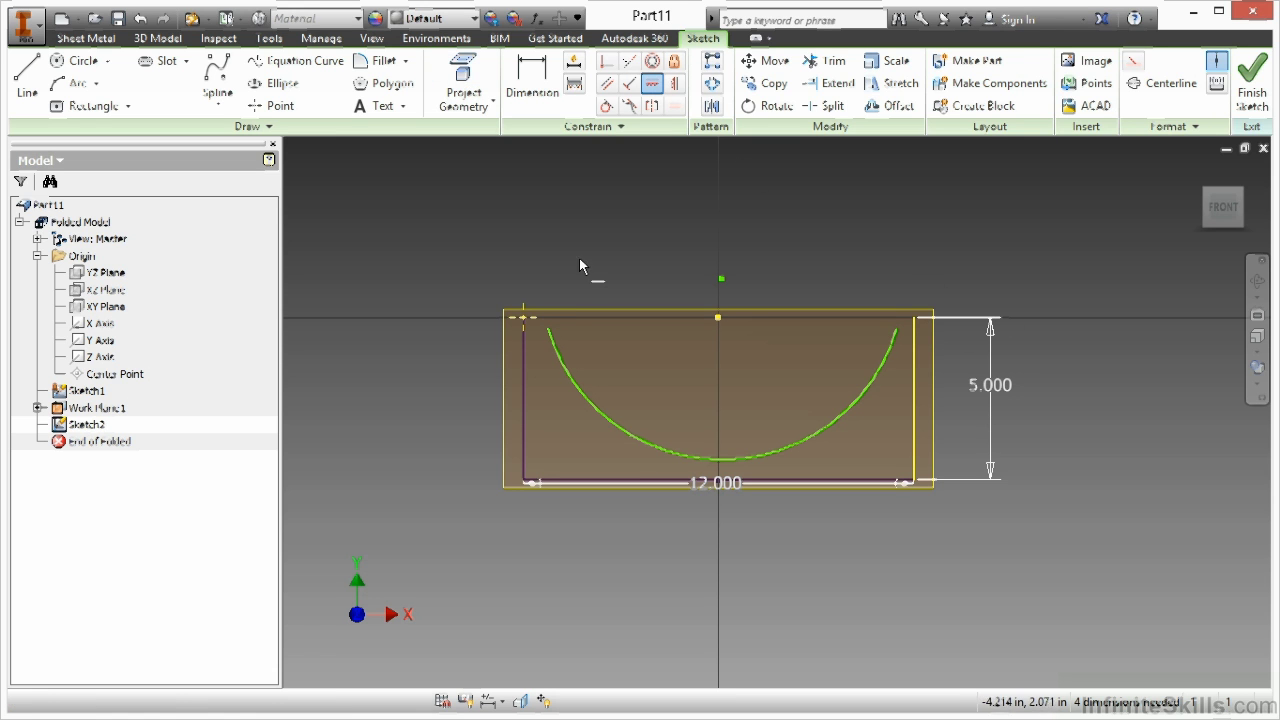
pyautogui.click(547, 329)
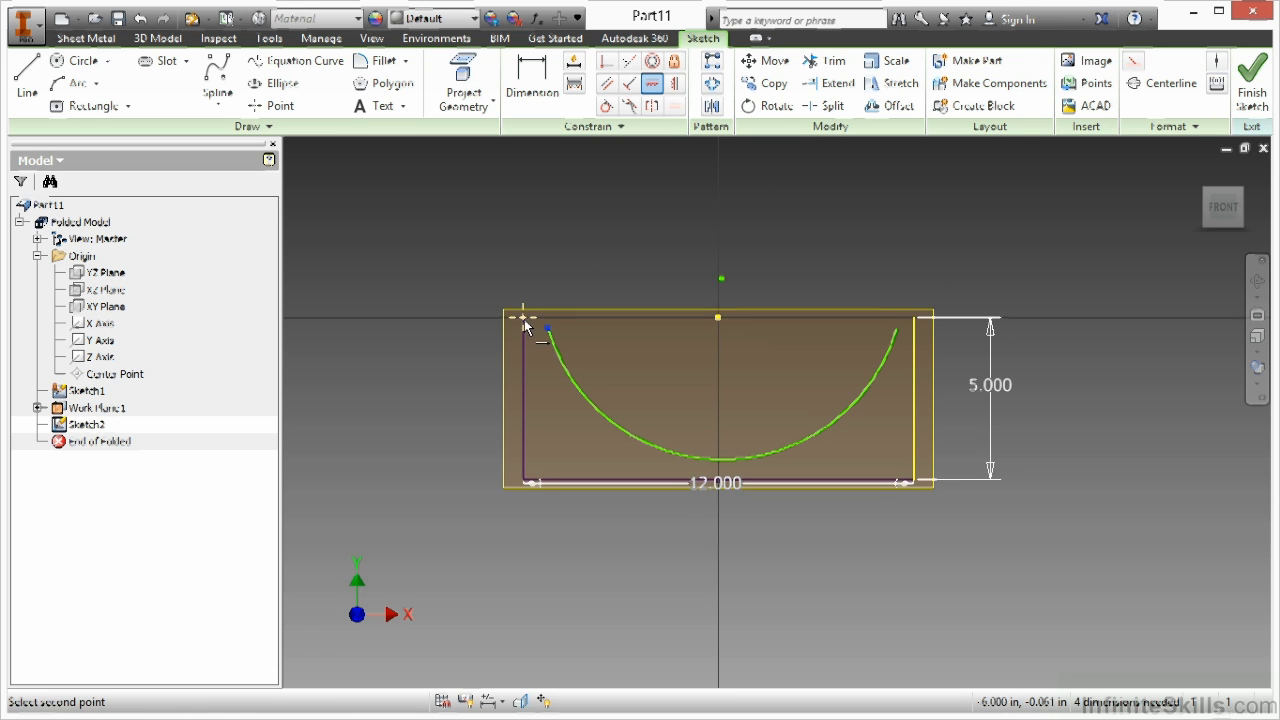
pyautogui.click(523, 318)
pyautogui.press('Escape')
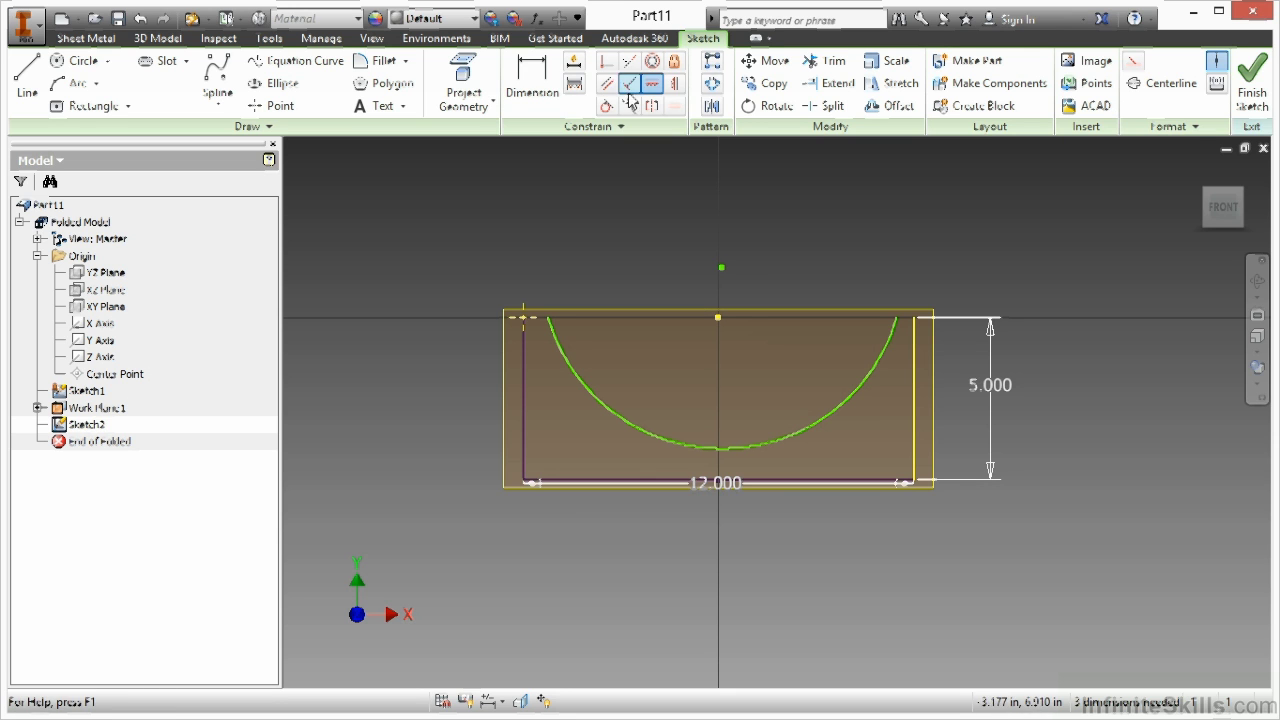
# Constrain the arc's center point vertically to the origin point
pyautogui.click(675, 83)
pyautogui.click(721, 267)
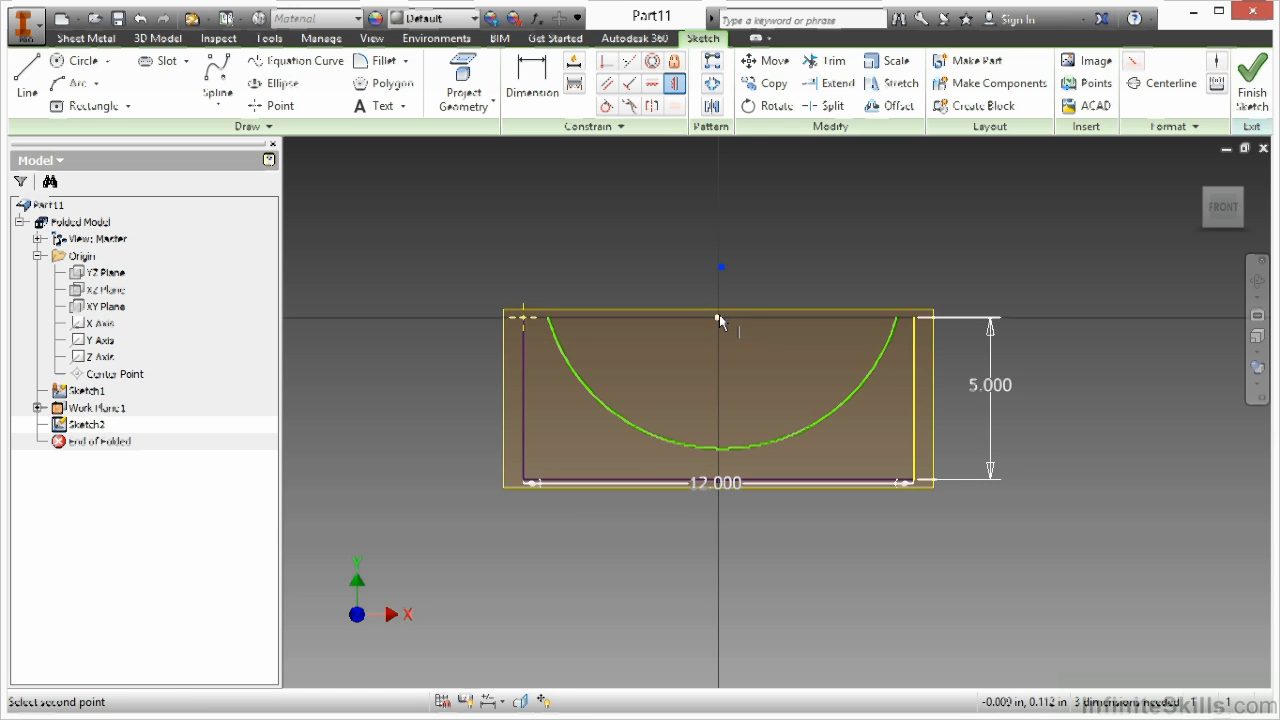
pyautogui.click(719, 318)
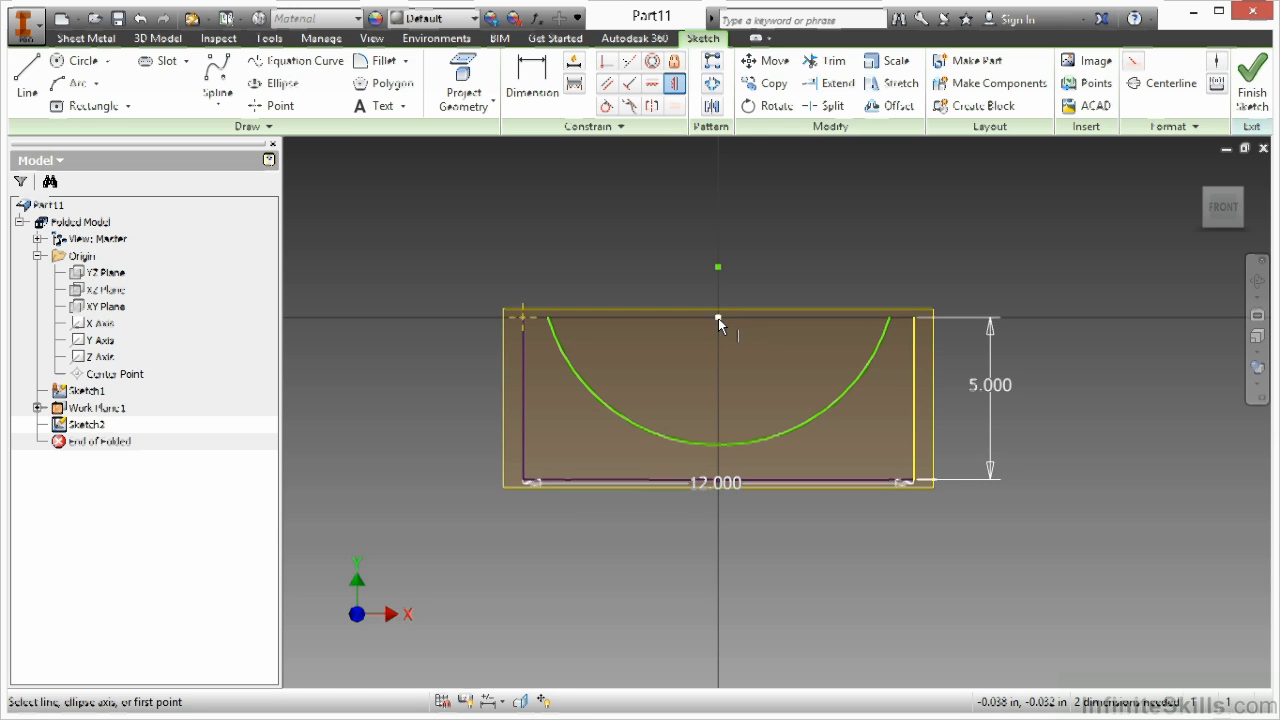
pyautogui.rightClick(540, 229)
pyautogui.click(612, 218)
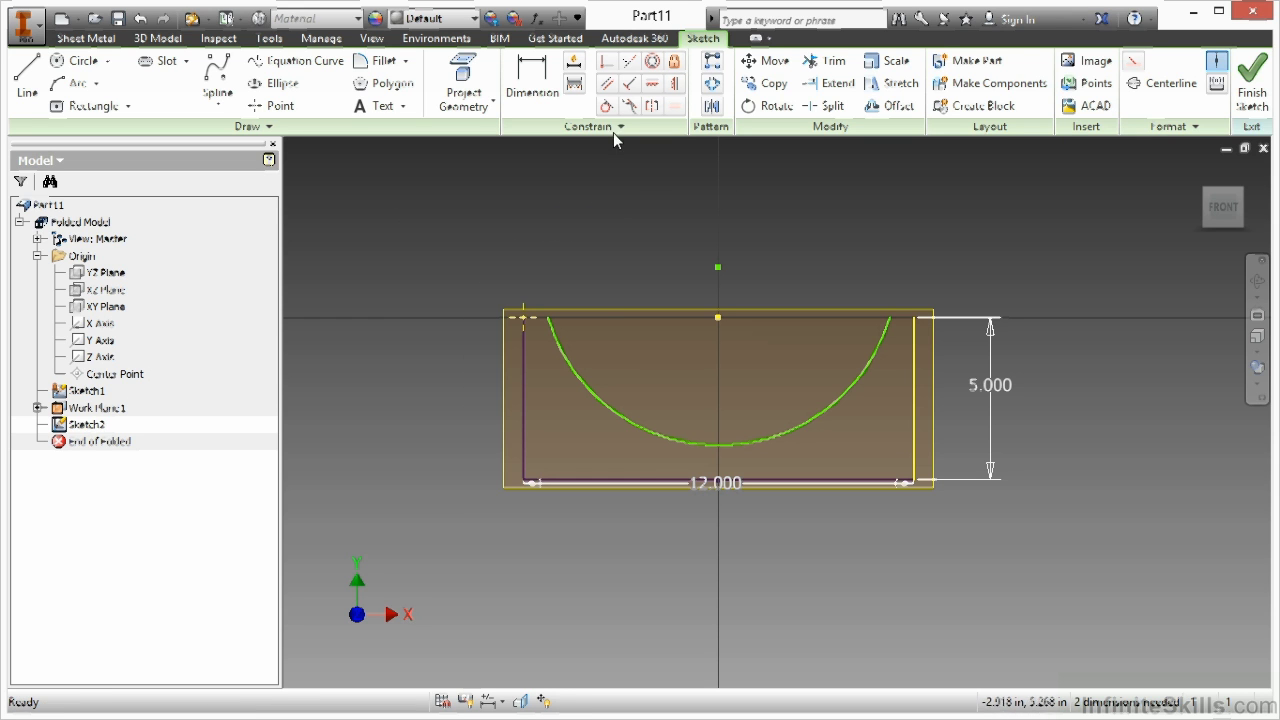
# Dimension the arc's radius as 5.5 in
pyautogui.click(548, 82)
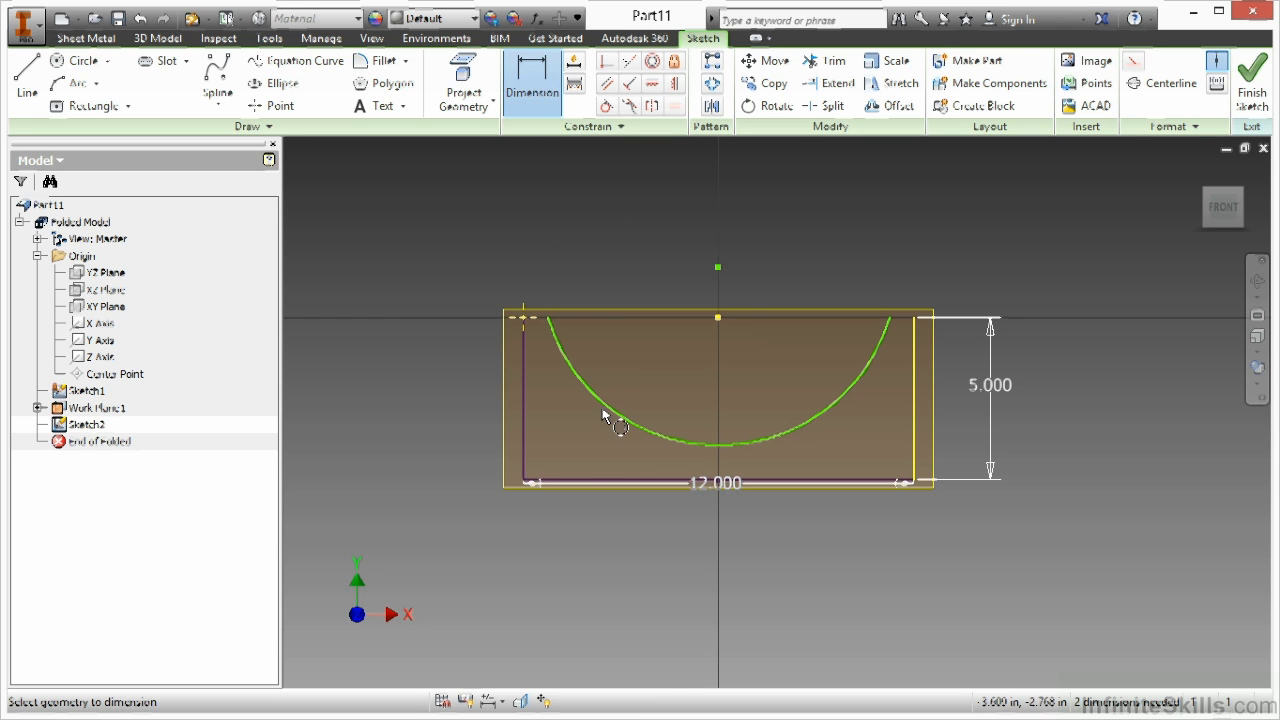
pyautogui.click(604, 406)
pyautogui.click(500, 526)
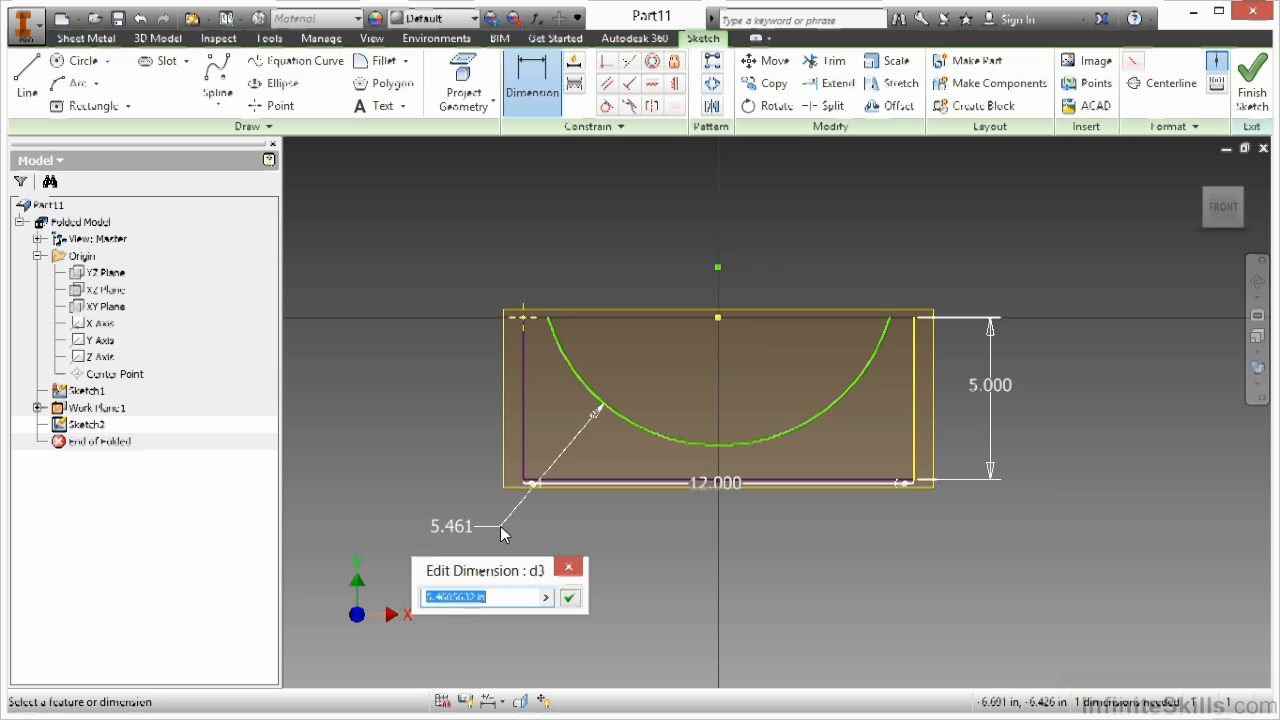
pyautogui.write('5.5')
pyautogui.press('Return')
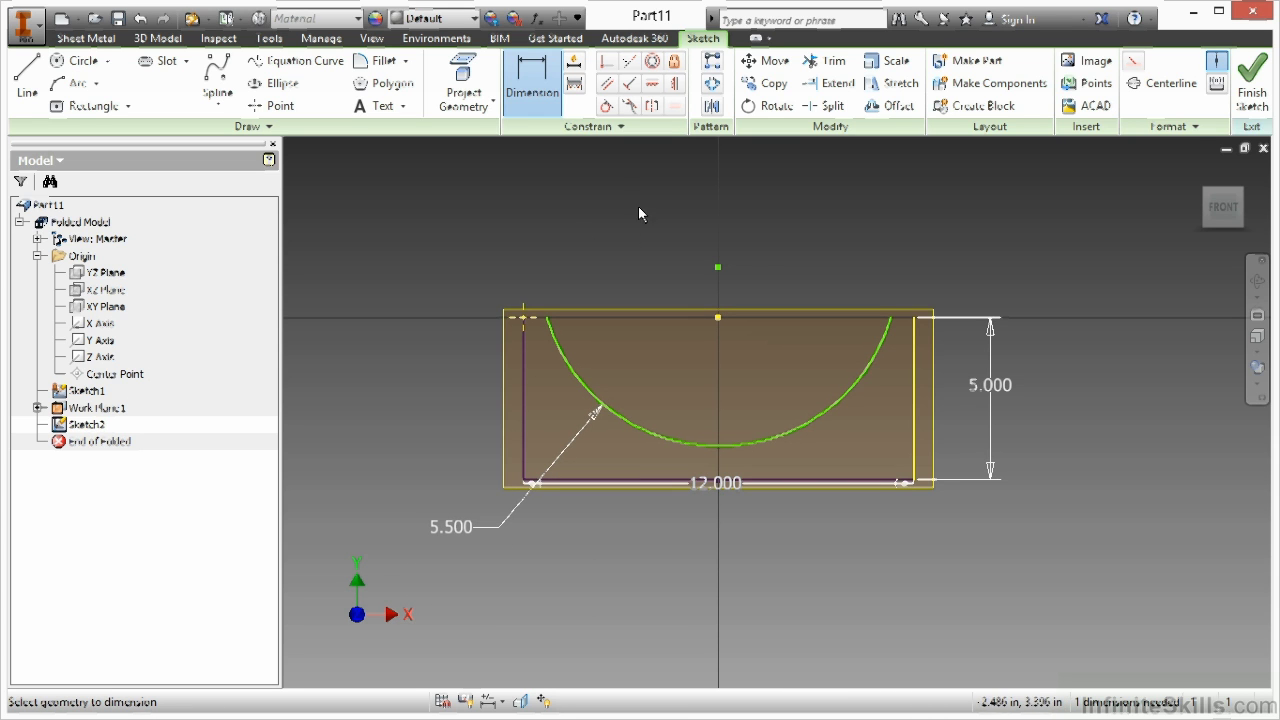
# Dimension the arc's center 1.5 in above the origin point and finish the sketch
pyautogui.click(718, 268)
pyautogui.click(719, 317)
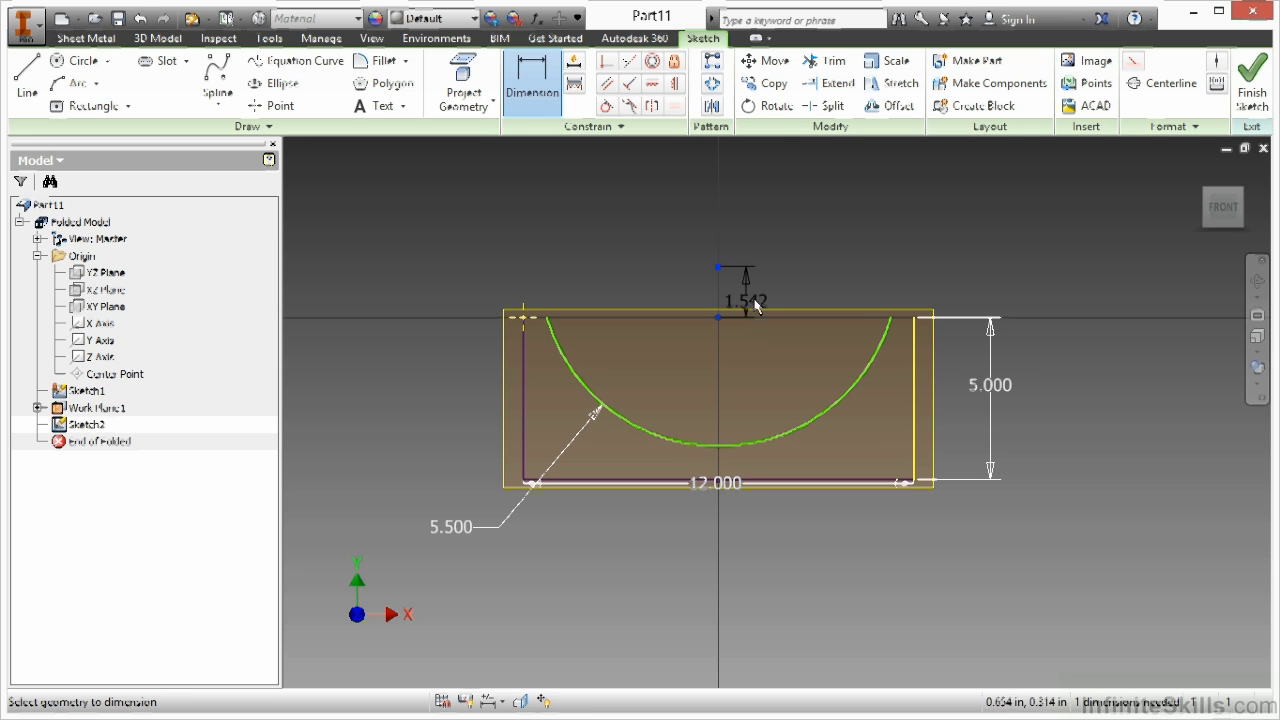
pyautogui.click(766, 291)
pyautogui.write('1.5')
pyautogui.press('Return')
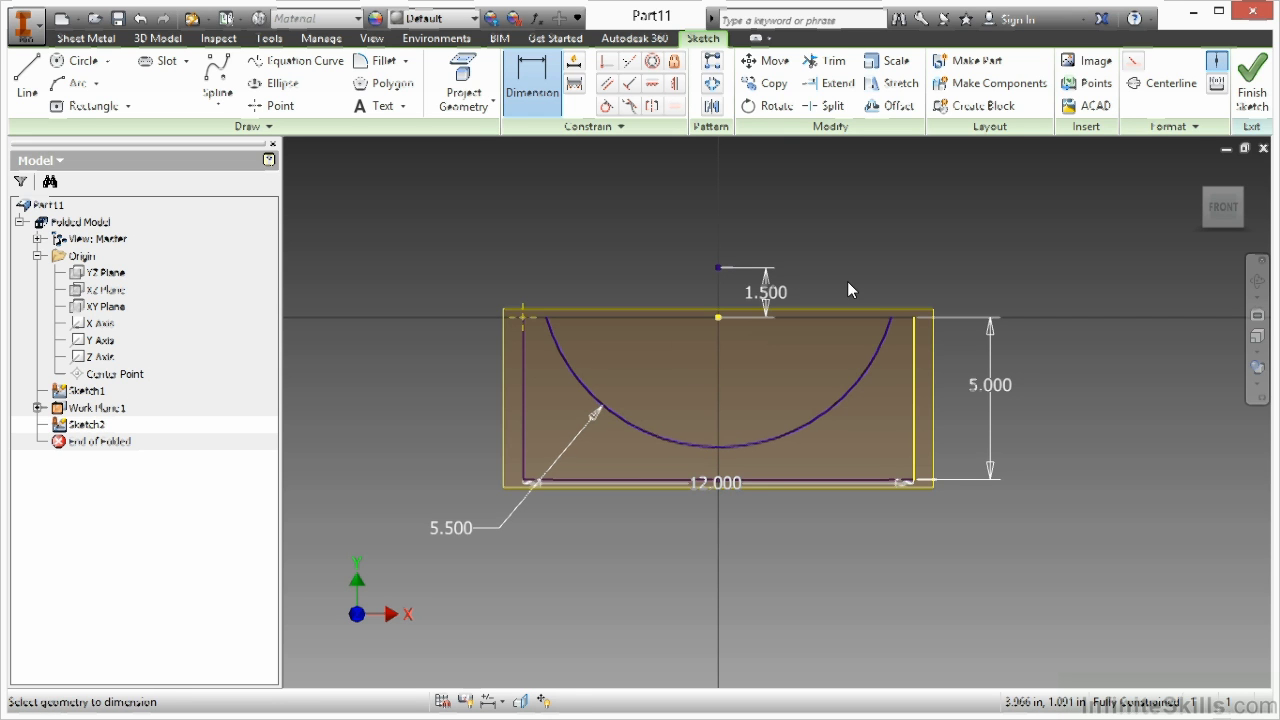
pyautogui.click(1252, 85)
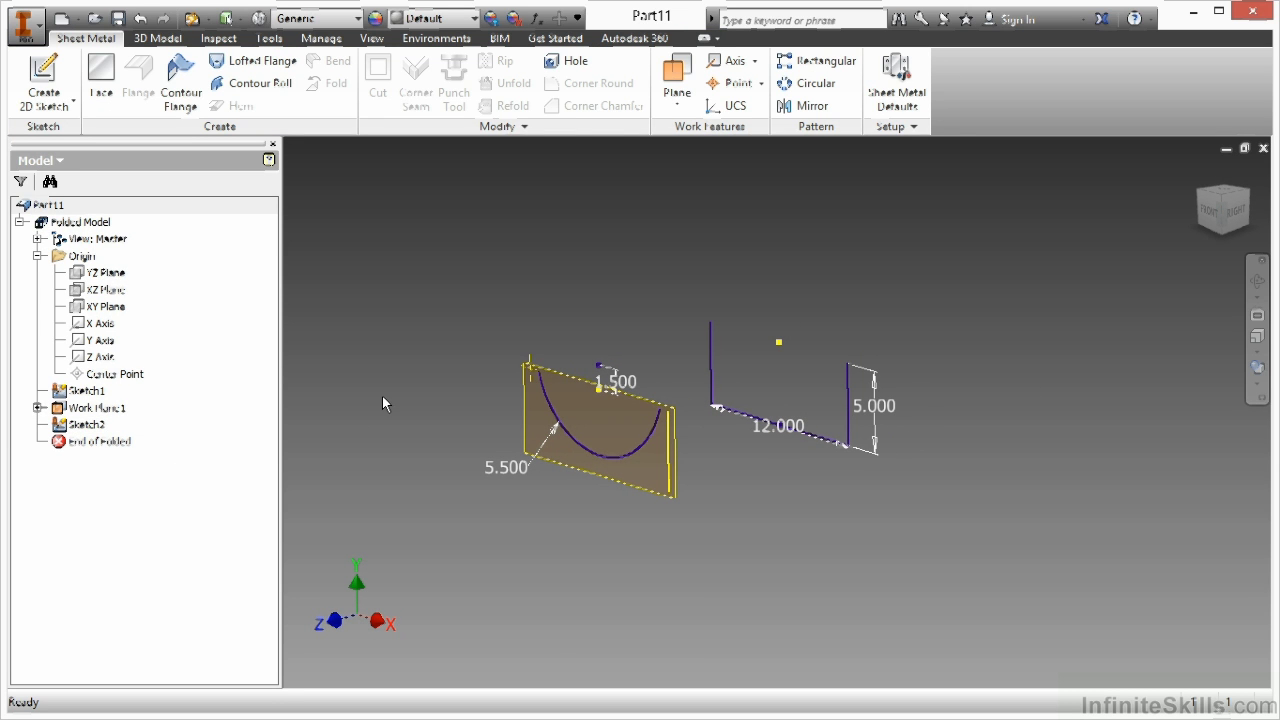
# Hide the offset work plane around the arc sketch
pyautogui.click(509, 412)
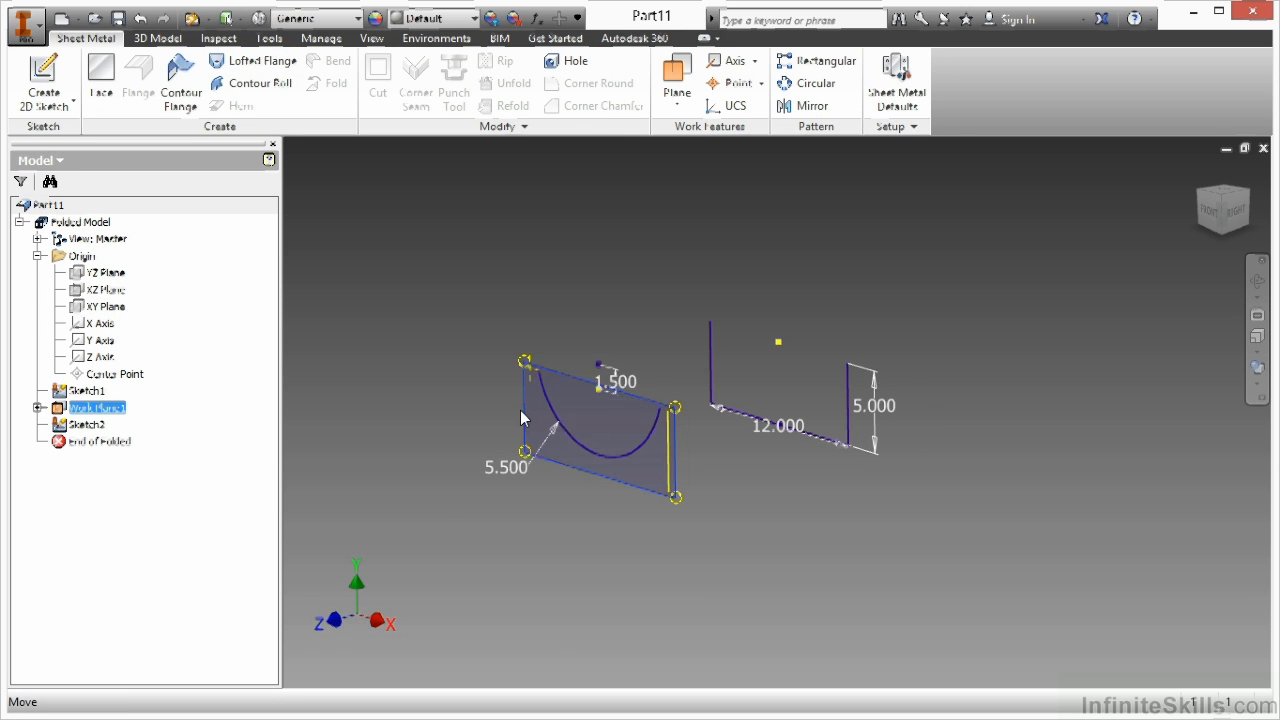
pyautogui.rightClick(515, 410)
pyautogui.click(556, 437)
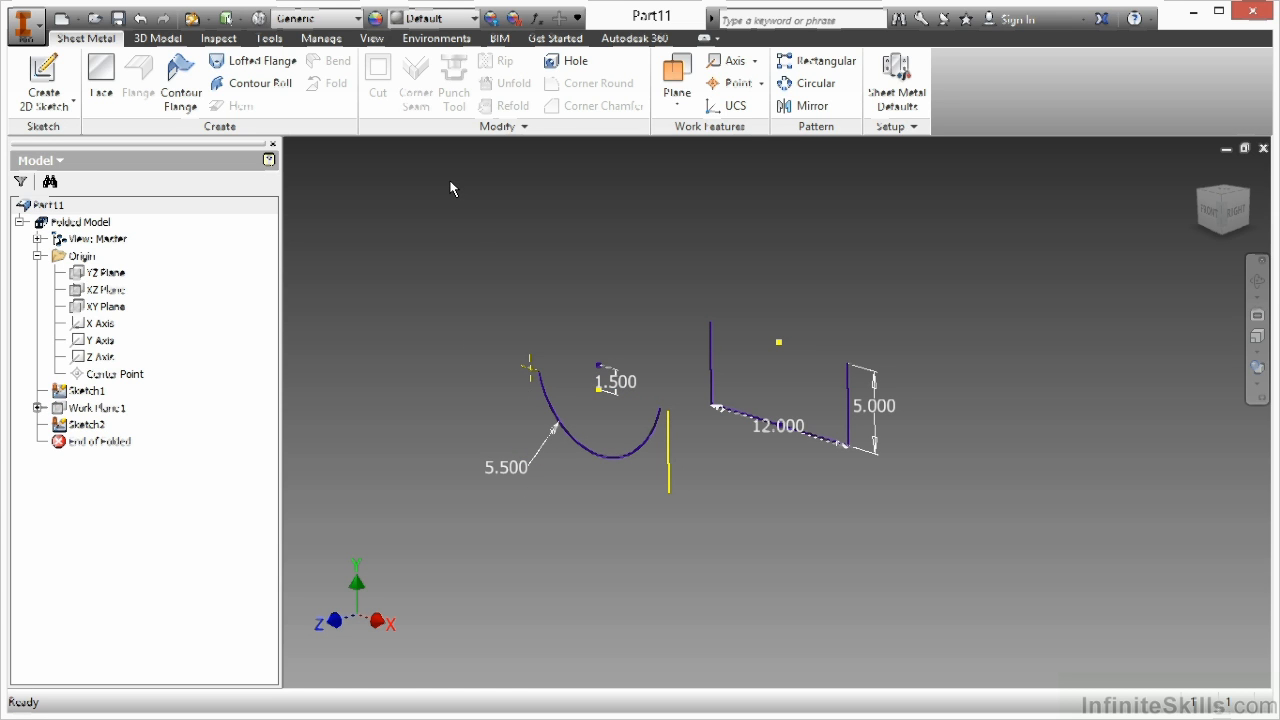
# Start a Lofted Flange with the U profile as Profile 1 and the arc as Profile 2
pyautogui.click(272, 67)
pyautogui.moveTo(476, 156); pyautogui.dragTo(347, 158)
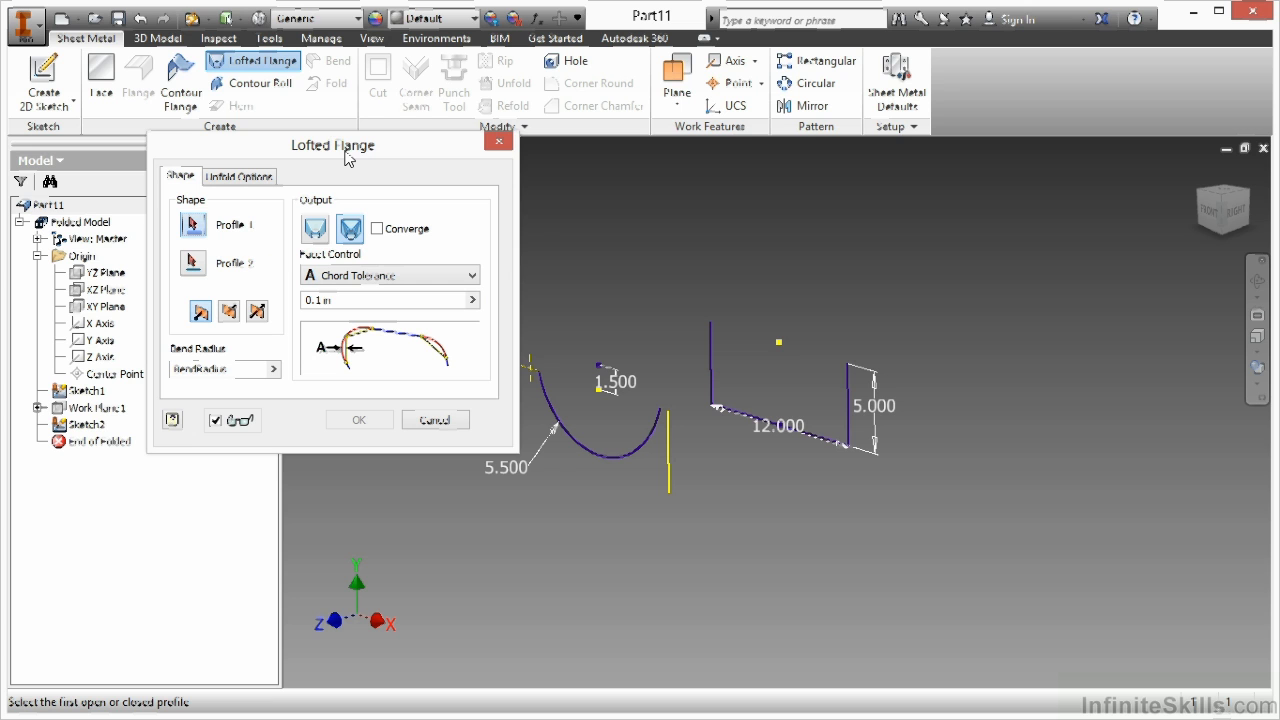
pyautogui.click(712, 358)
pyautogui.click(638, 447)
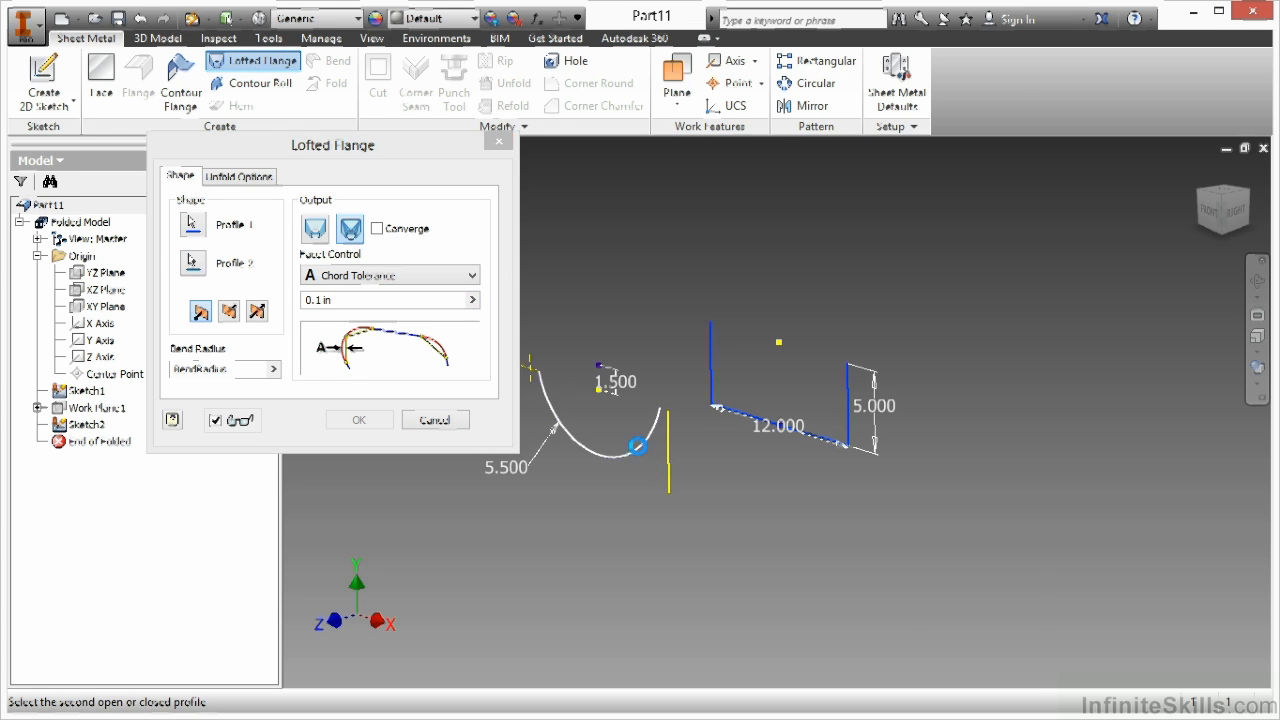
pyautogui.click(638, 447)
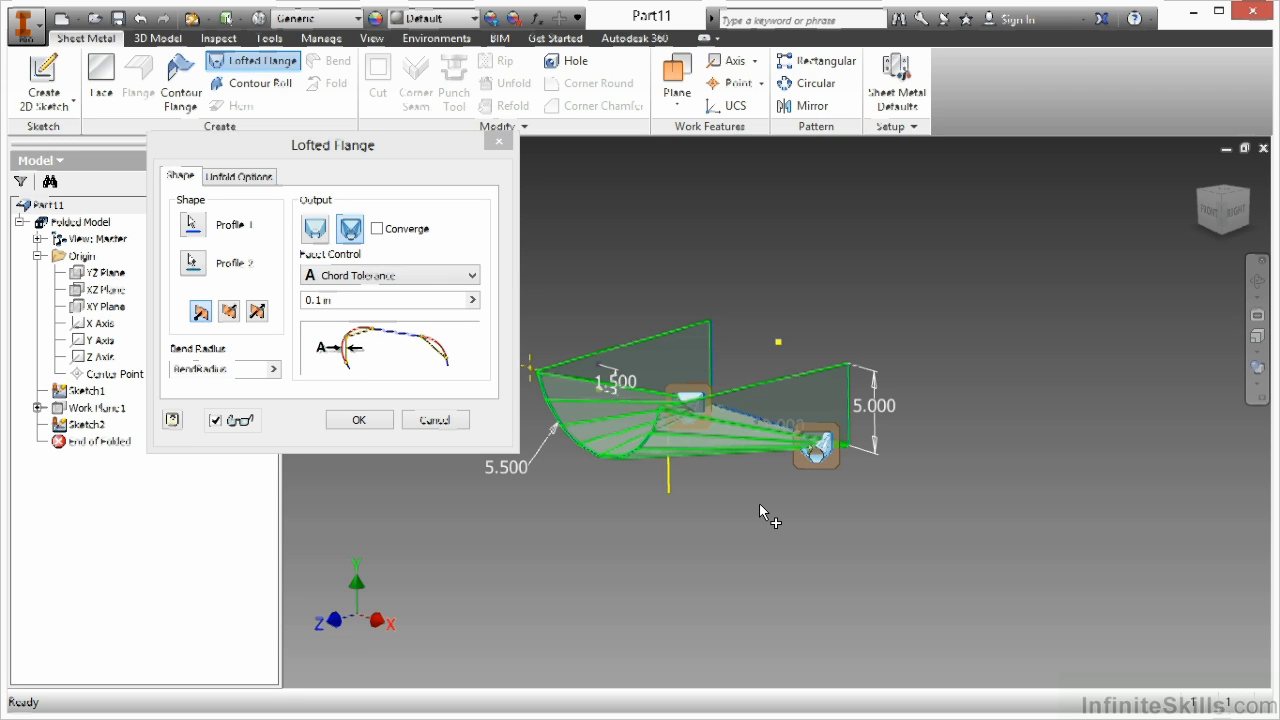
# Inspect the faceted flange preview, compare it with the smooth die-formed output, and return to the press brake output
pyautogui.keyDown('shift'); pyautogui.moveTo(714, 491); pyautogui.dragTo(975, 402, button='middle'); pyautogui.keyUp('shift')
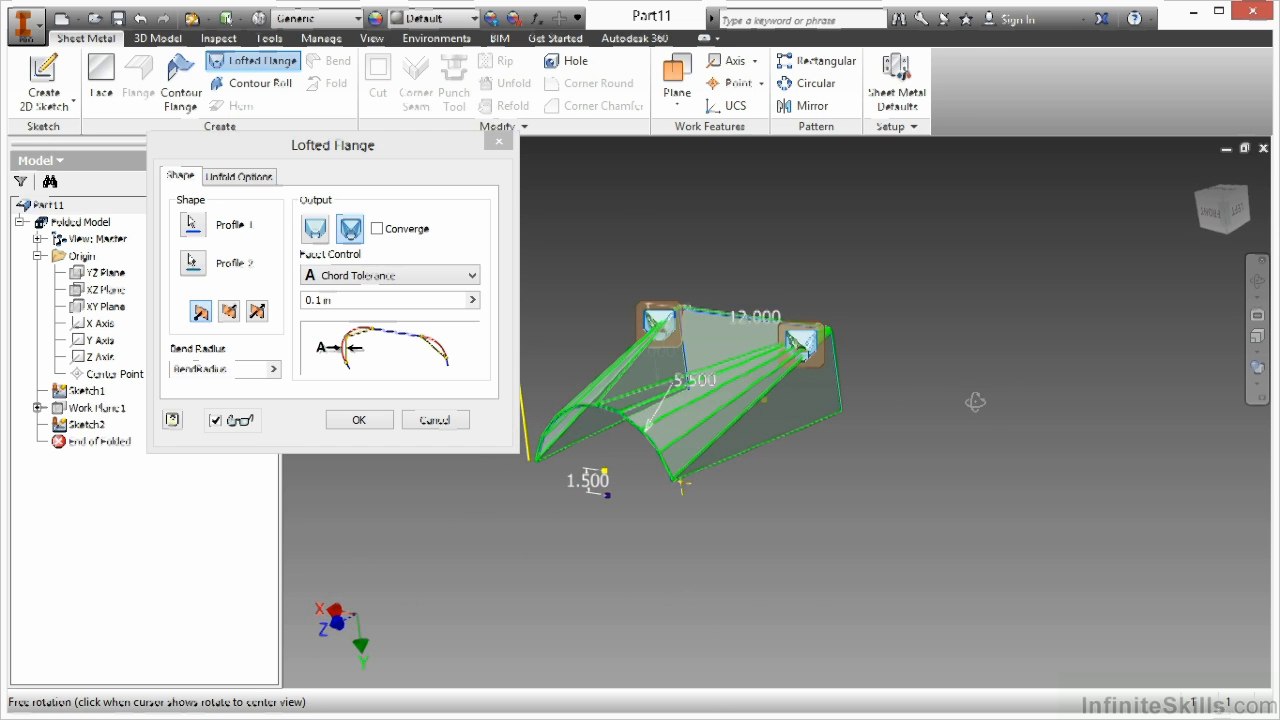
pyautogui.scroll(4, 690, 478)
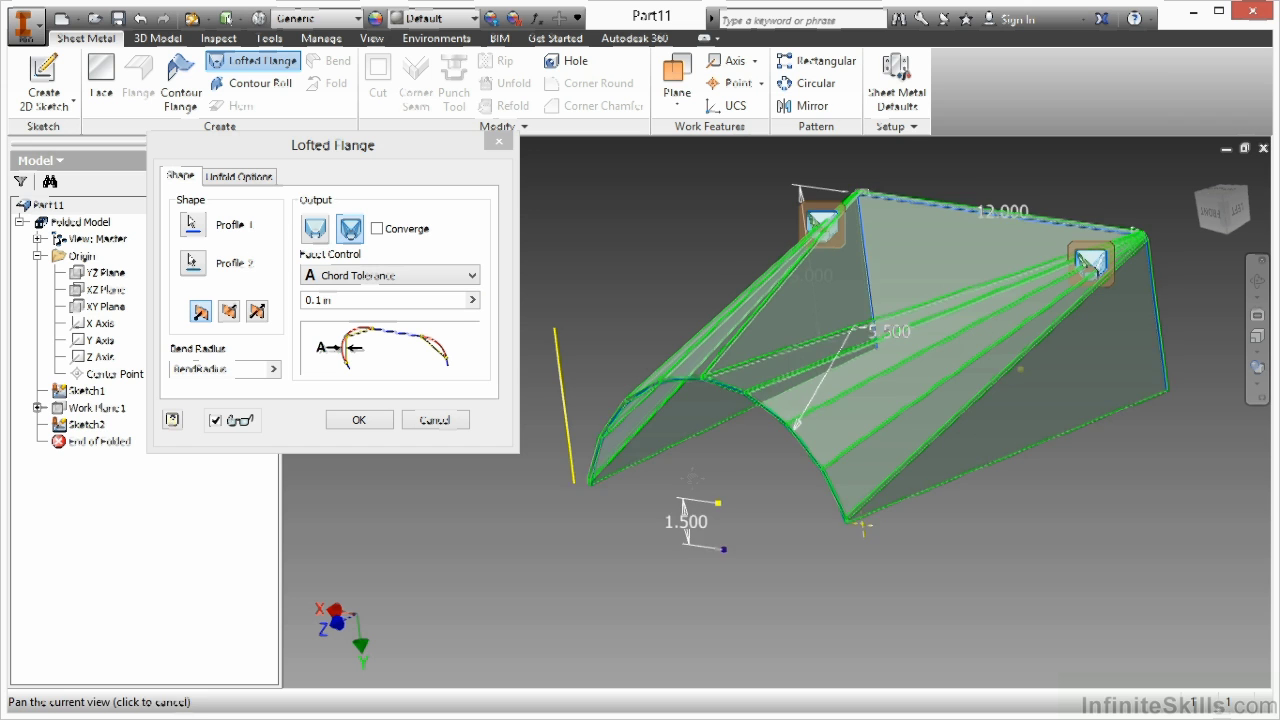
pyautogui.moveTo(690, 478); pyautogui.dragTo(703, 463, button='middle')
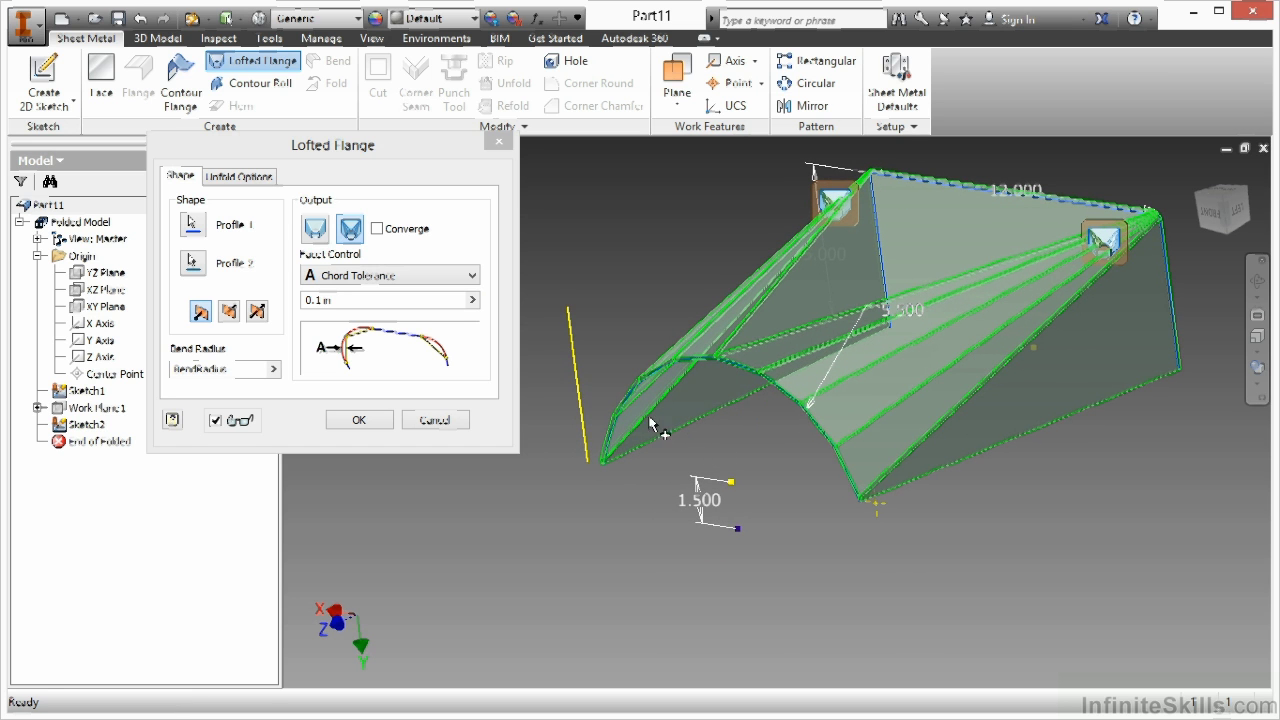
pyautogui.click(318, 230)
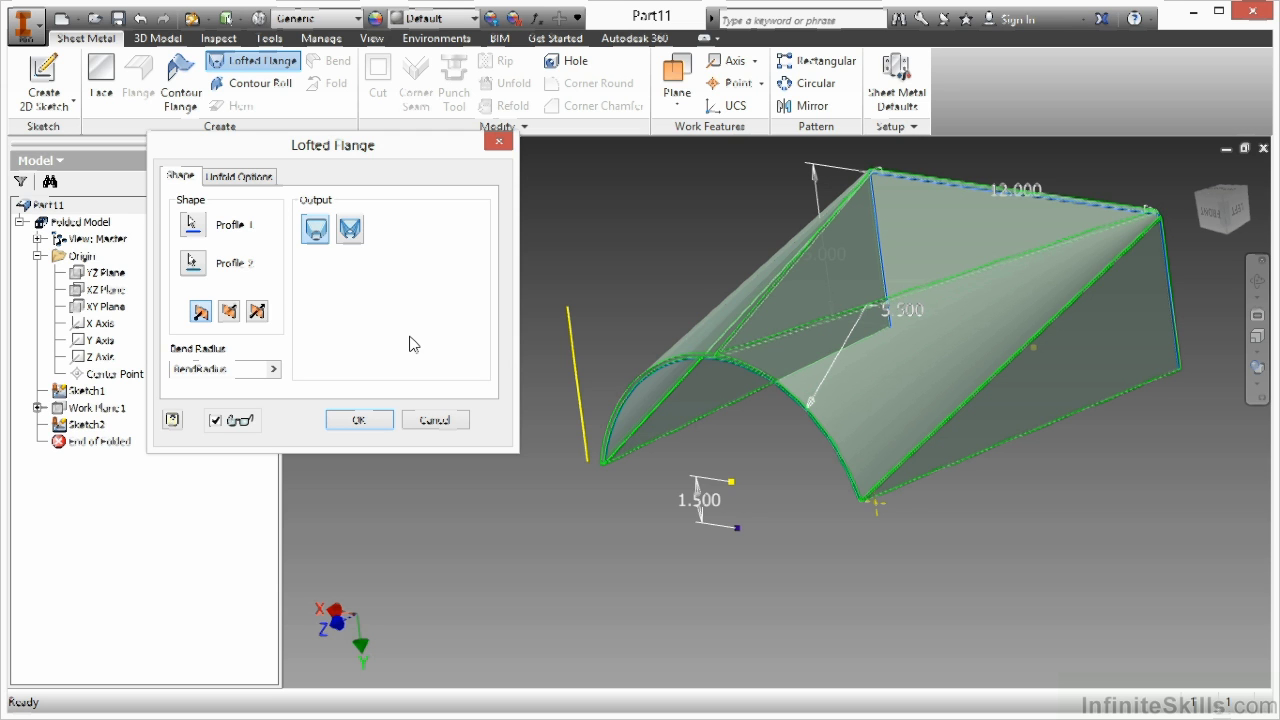
pyautogui.click(350, 231)
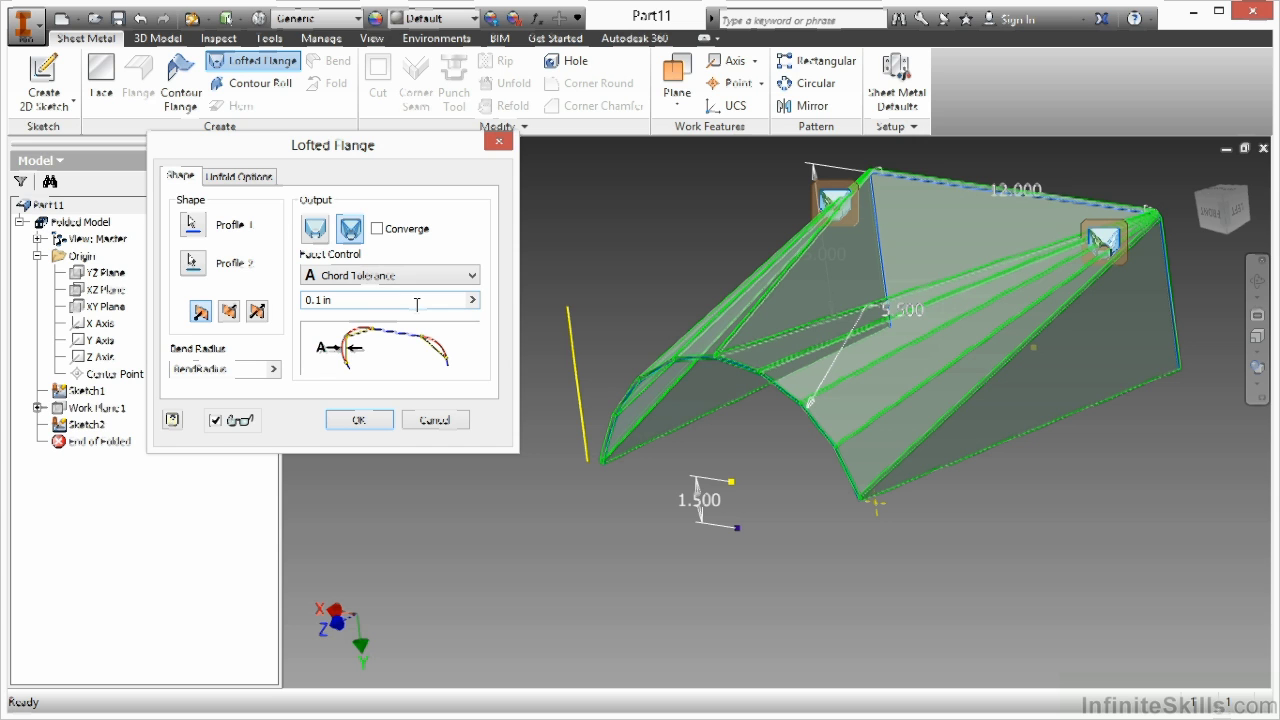
# Preview the Facet Angle control, and set the facet control to Facet Distance with a value of 1 in
pyautogui.click(375, 276)
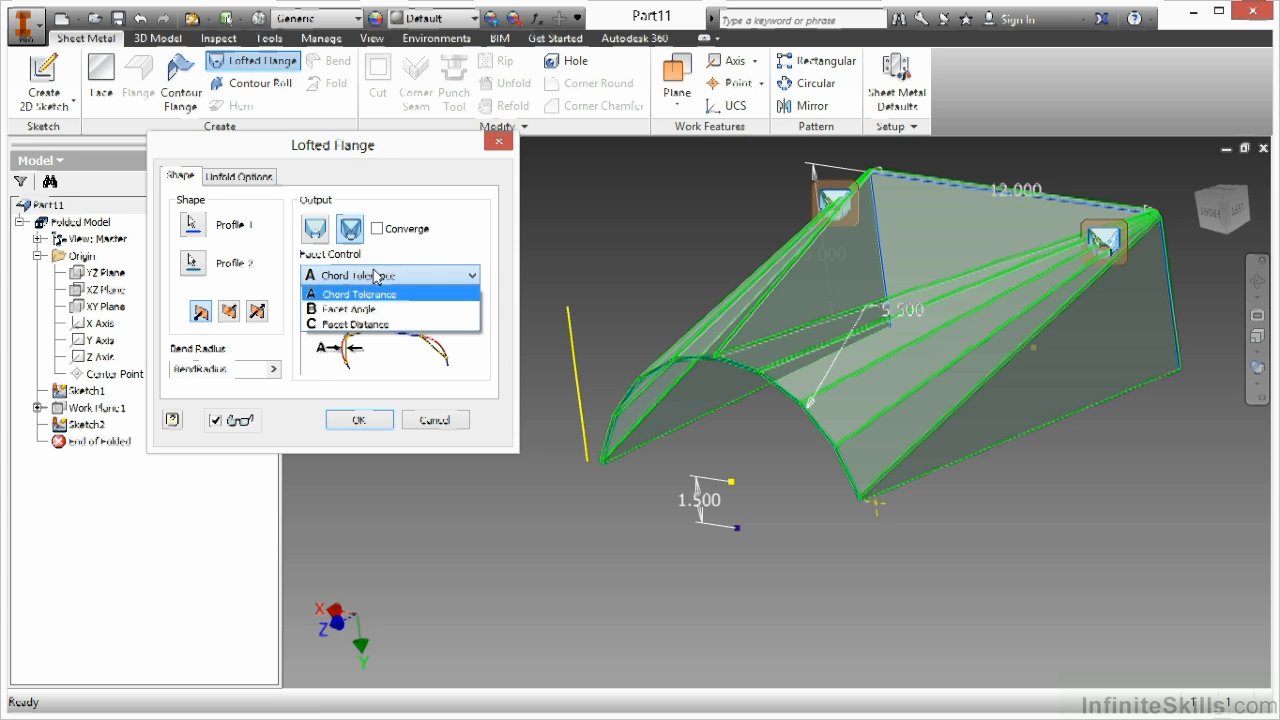
pyautogui.click(376, 301)
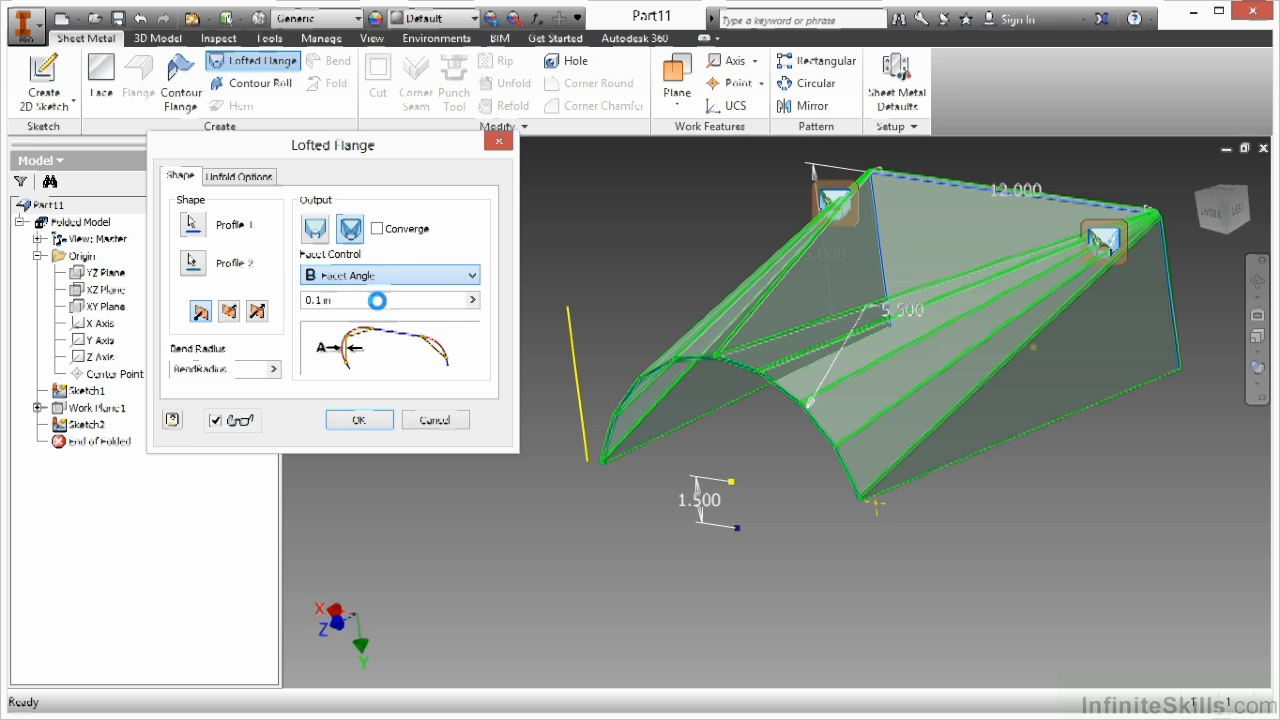
pyautogui.click(386, 276)
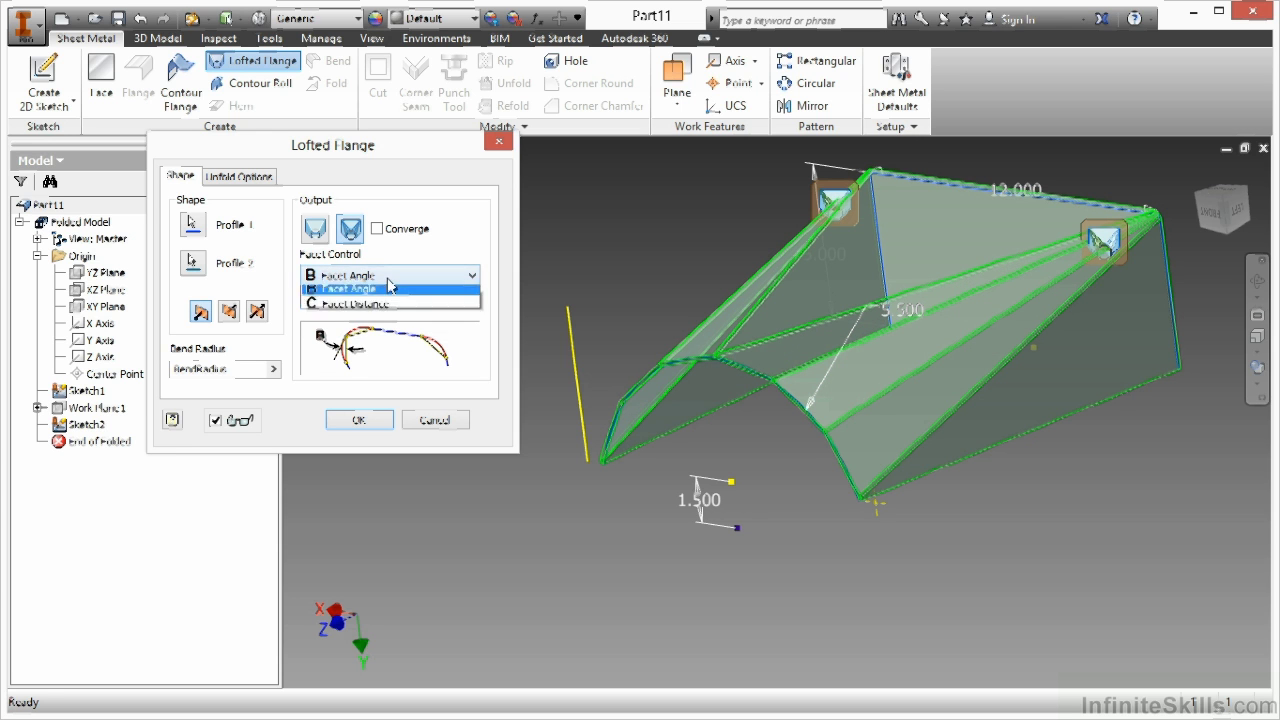
pyautogui.click(385, 328)
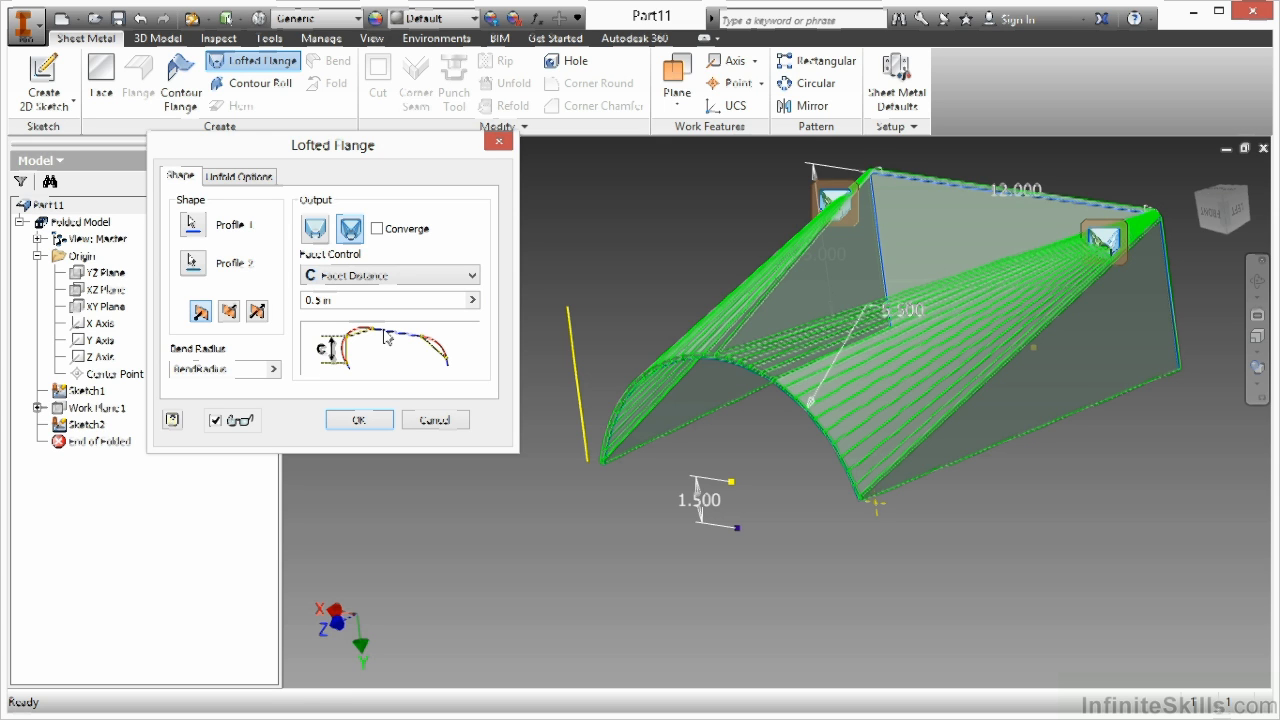
pyautogui.doubleClick(318, 300)
pyautogui.write('1')
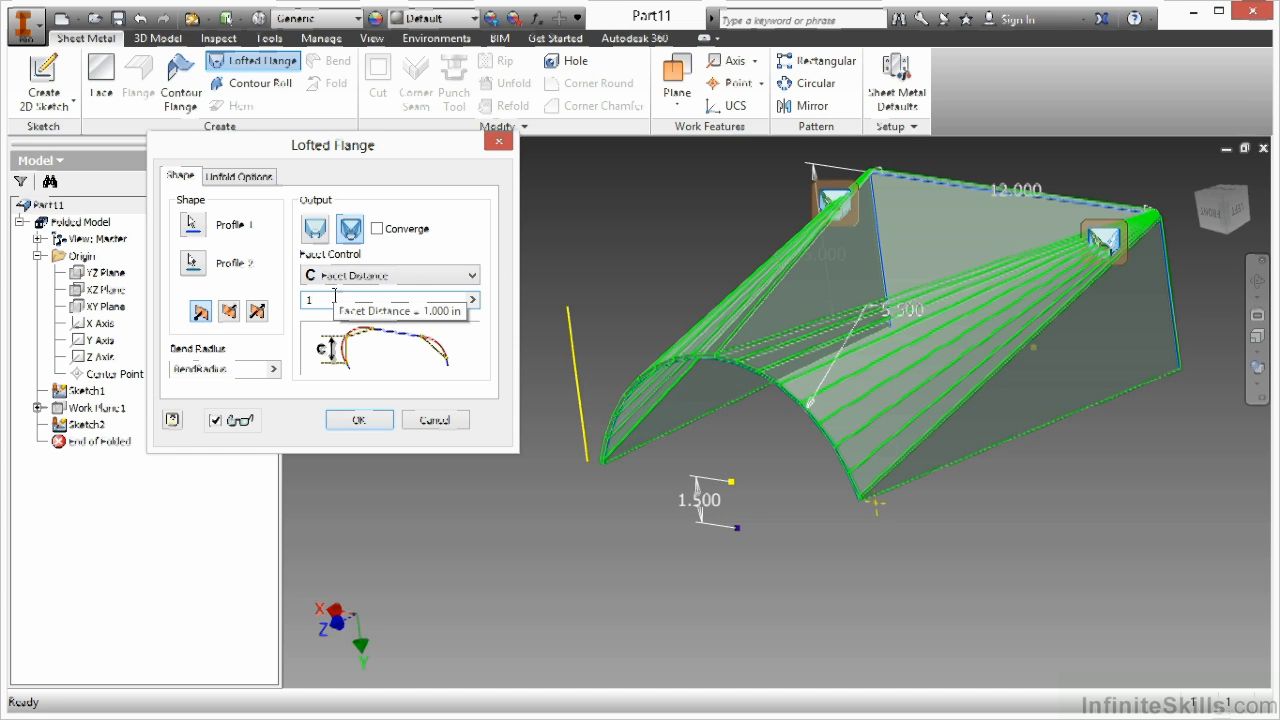
# Switch the lofted flange's facet control to Facet Angle and set the angle to 30 degrees
pyautogui.click(359, 279)
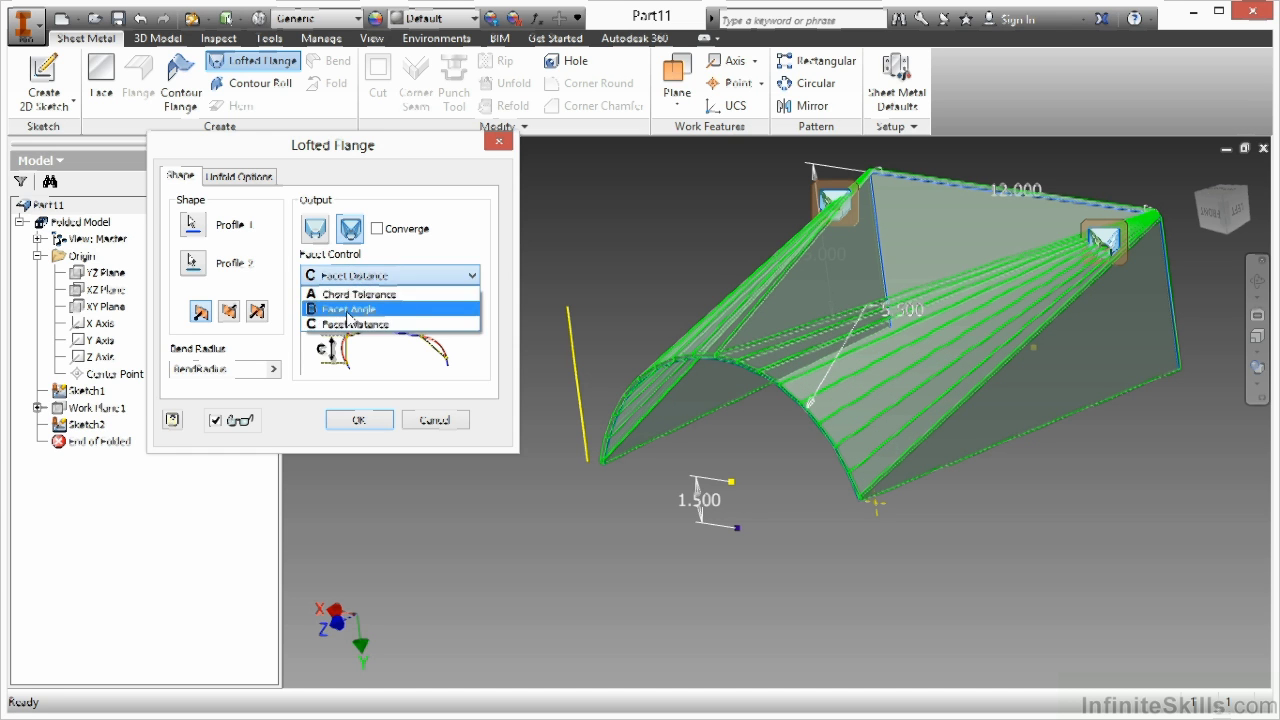
pyautogui.click(349, 309)
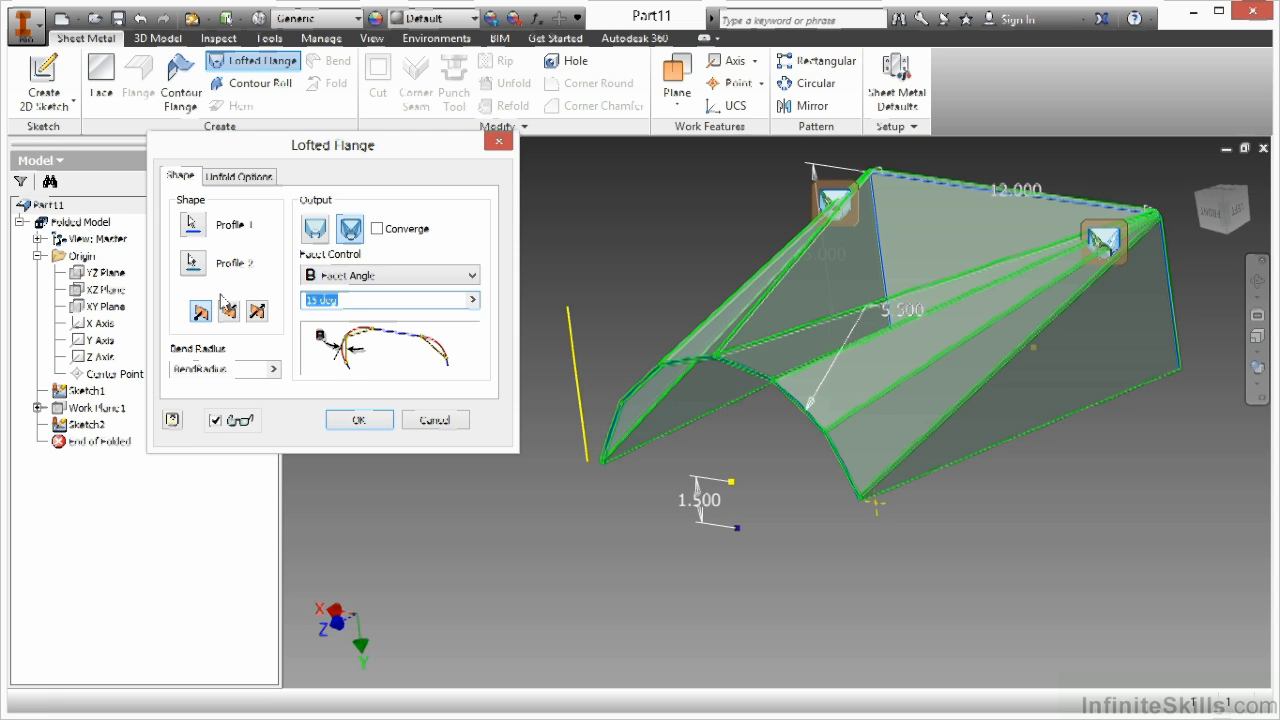
pyautogui.write('30')
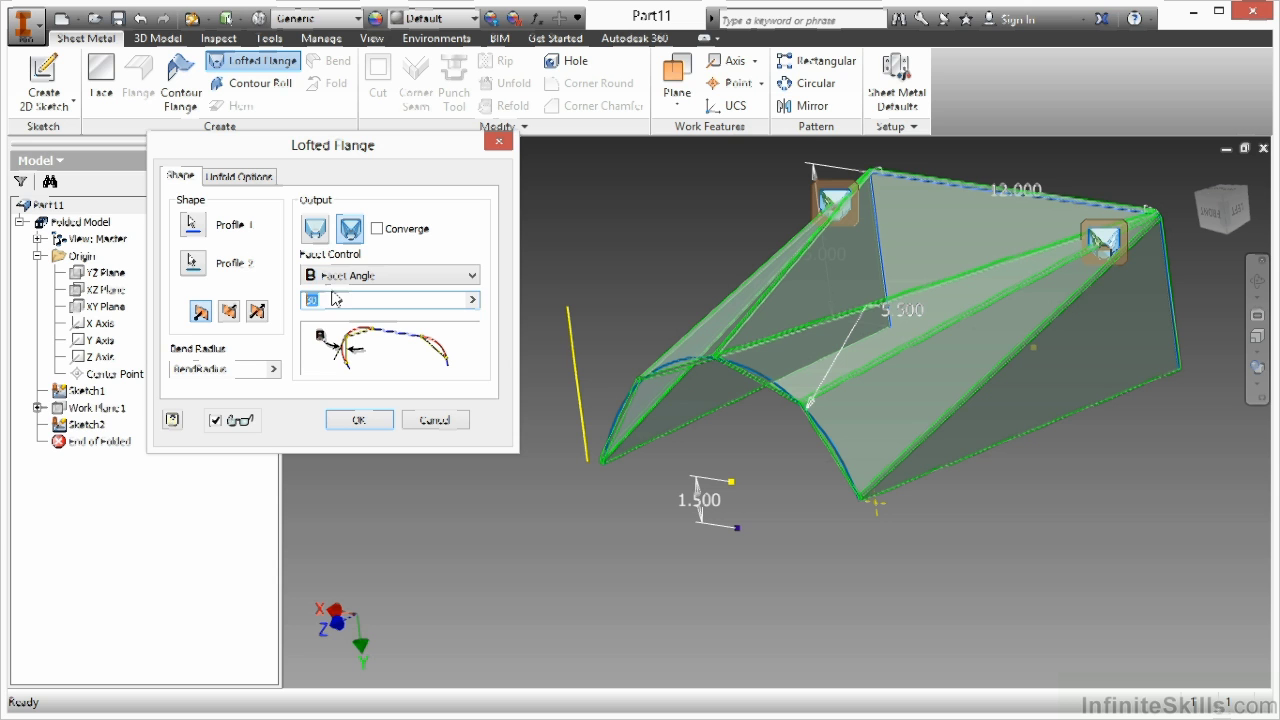
# Change the facet control to Chord Tolerance, check the unfold options, and create the lofted flange
pyautogui.click(364, 275)
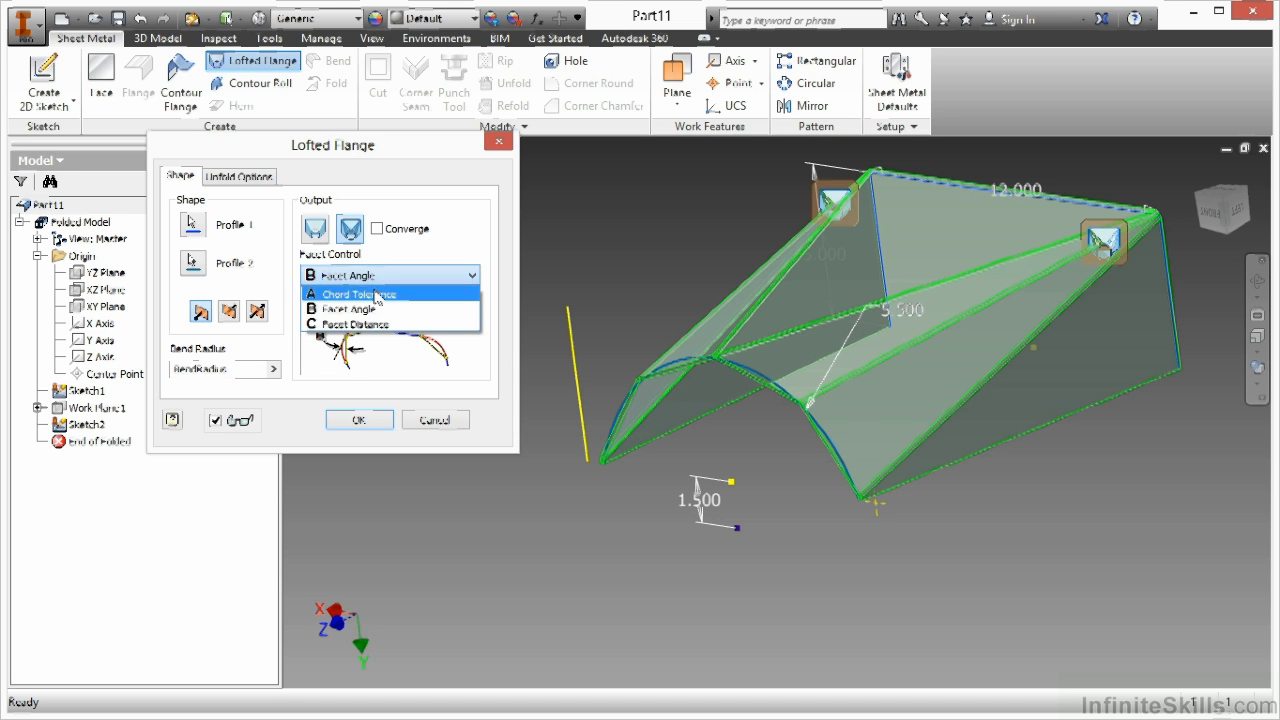
pyautogui.click(376, 295)
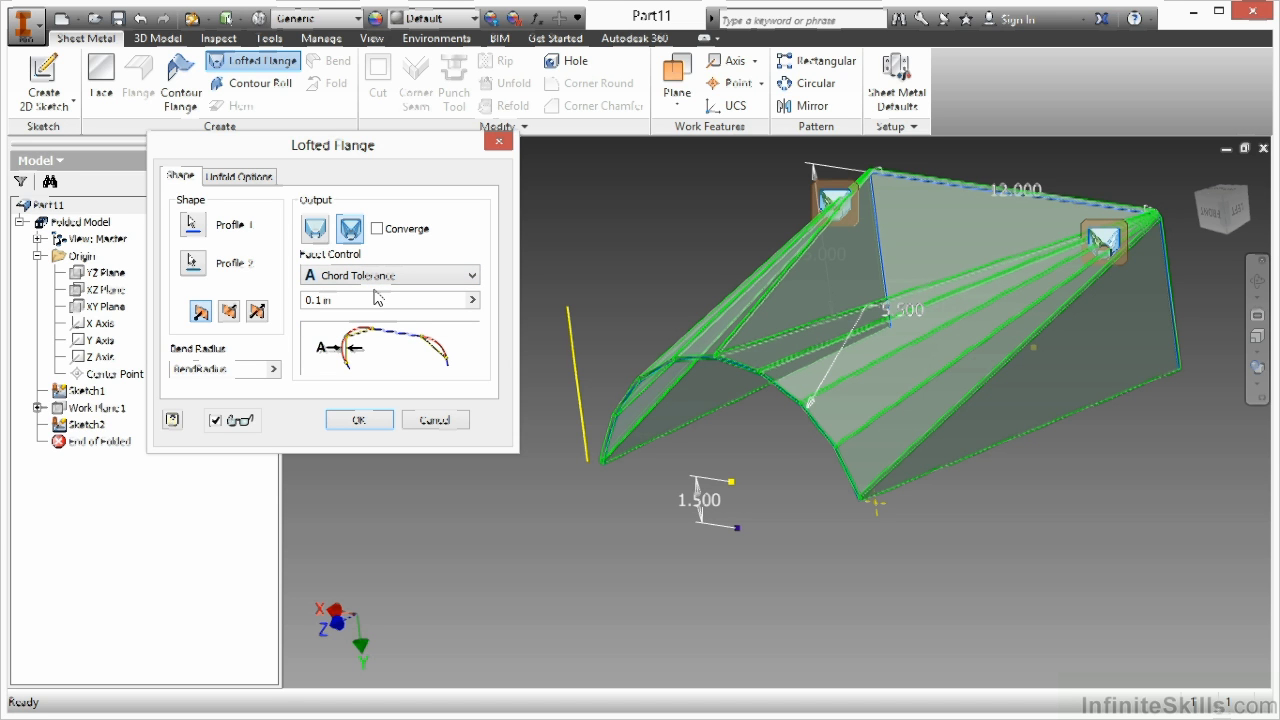
pyautogui.click(275, 182)
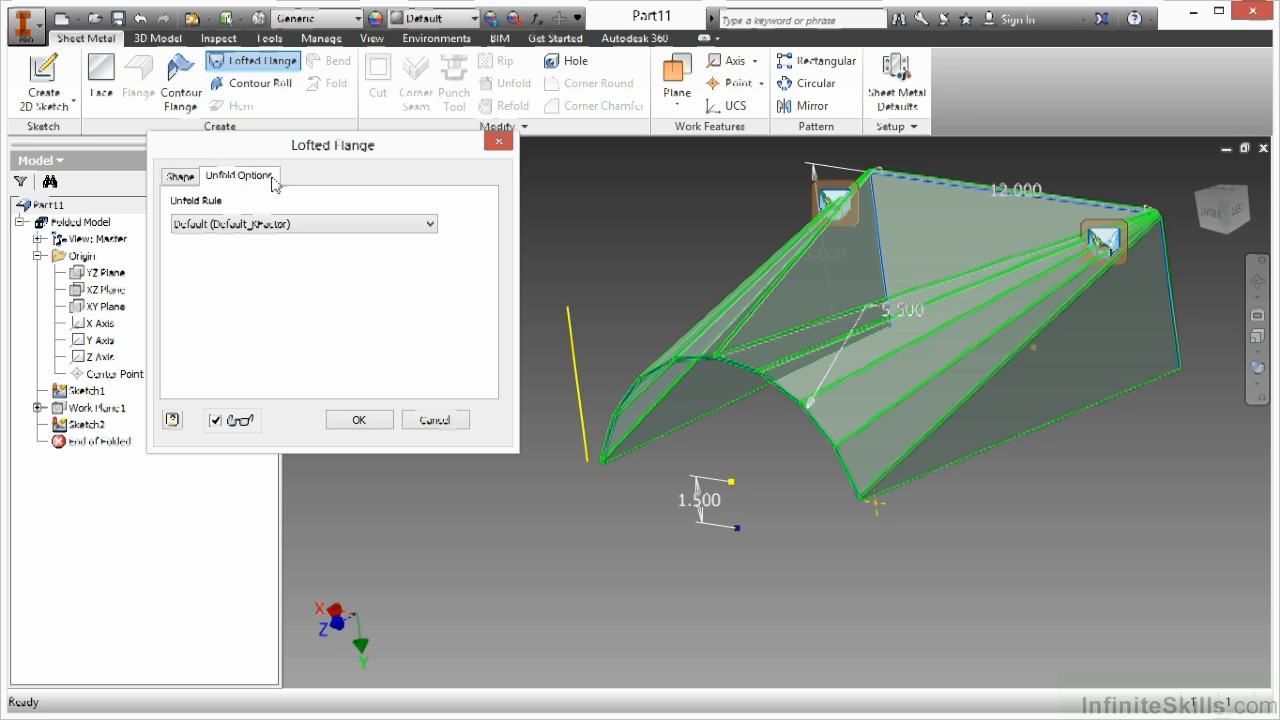
pyautogui.click(180, 178)
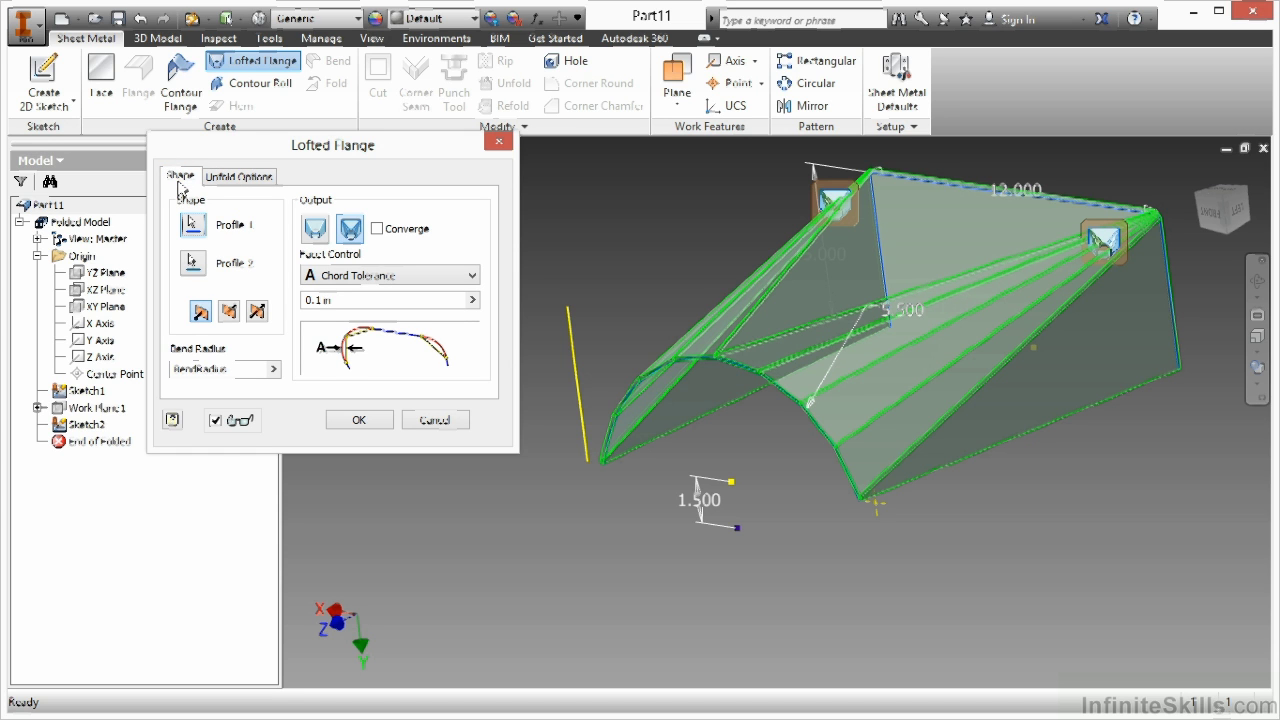
pyautogui.click(358, 421)
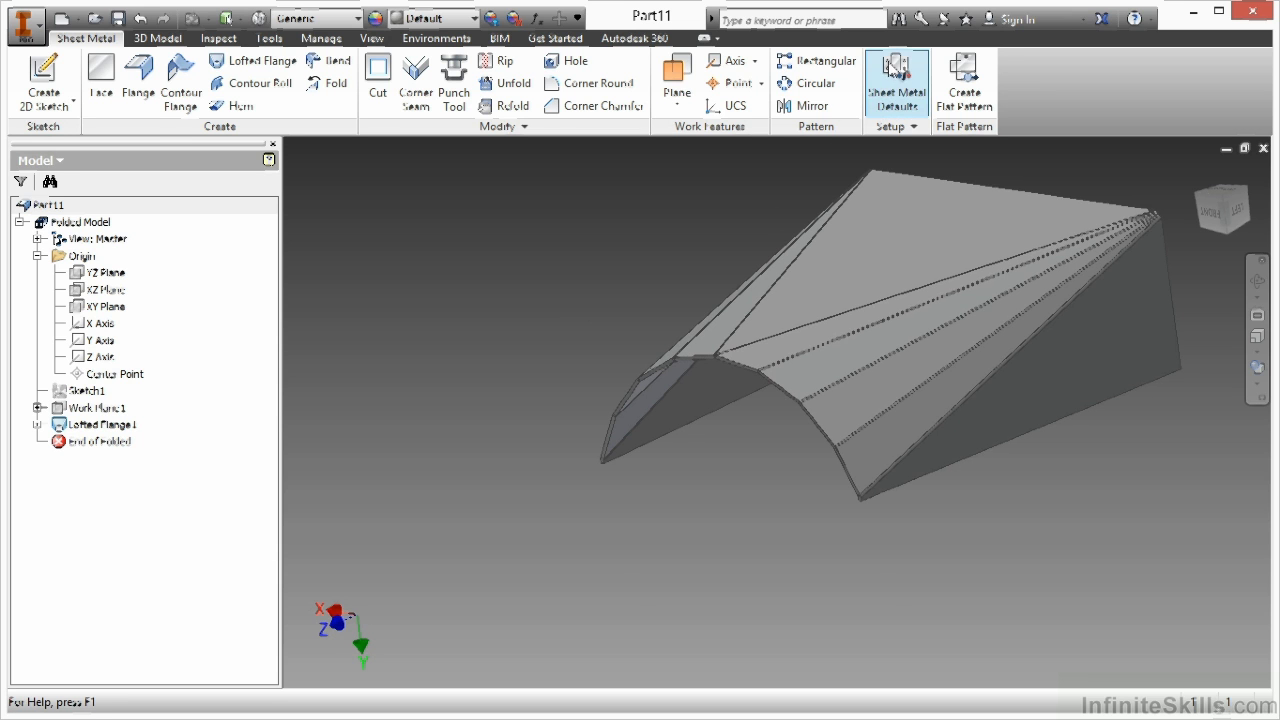
# Apply the *12 GA SS 20MM* sheet metal rule to the part and close the sheet metal defaults
pyautogui.click(897, 85)
pyautogui.click(332, 132)
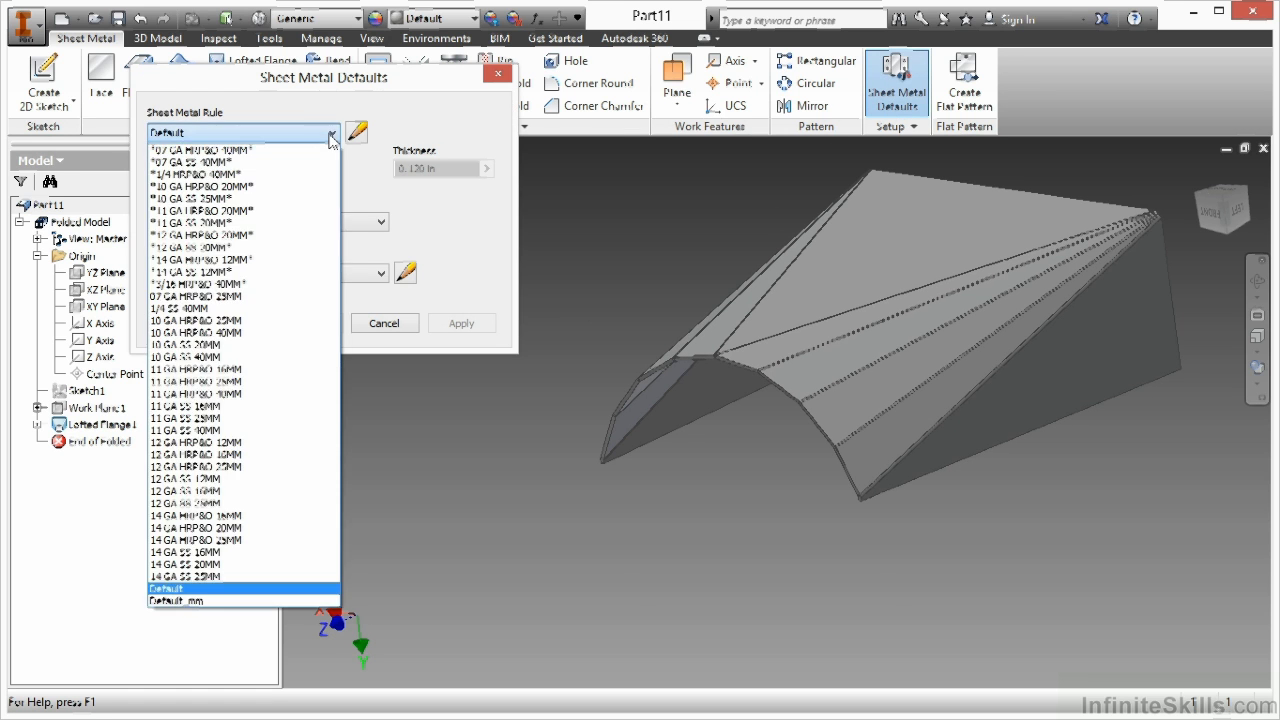
pyautogui.click(278, 247)
pyautogui.click(461, 323)
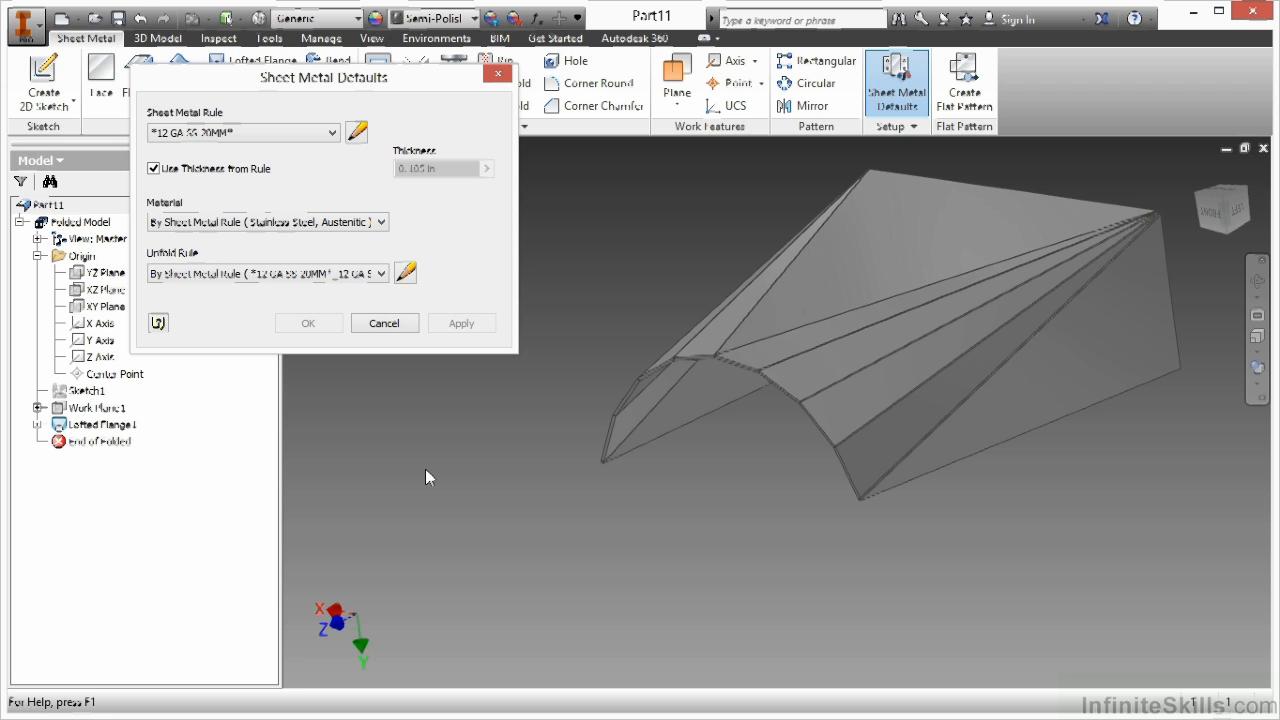
pyautogui.click(405, 328)
# Create the flat pattern of the lofted flange, return to the folded part, and view it from another angle
pyautogui.click(958, 100)
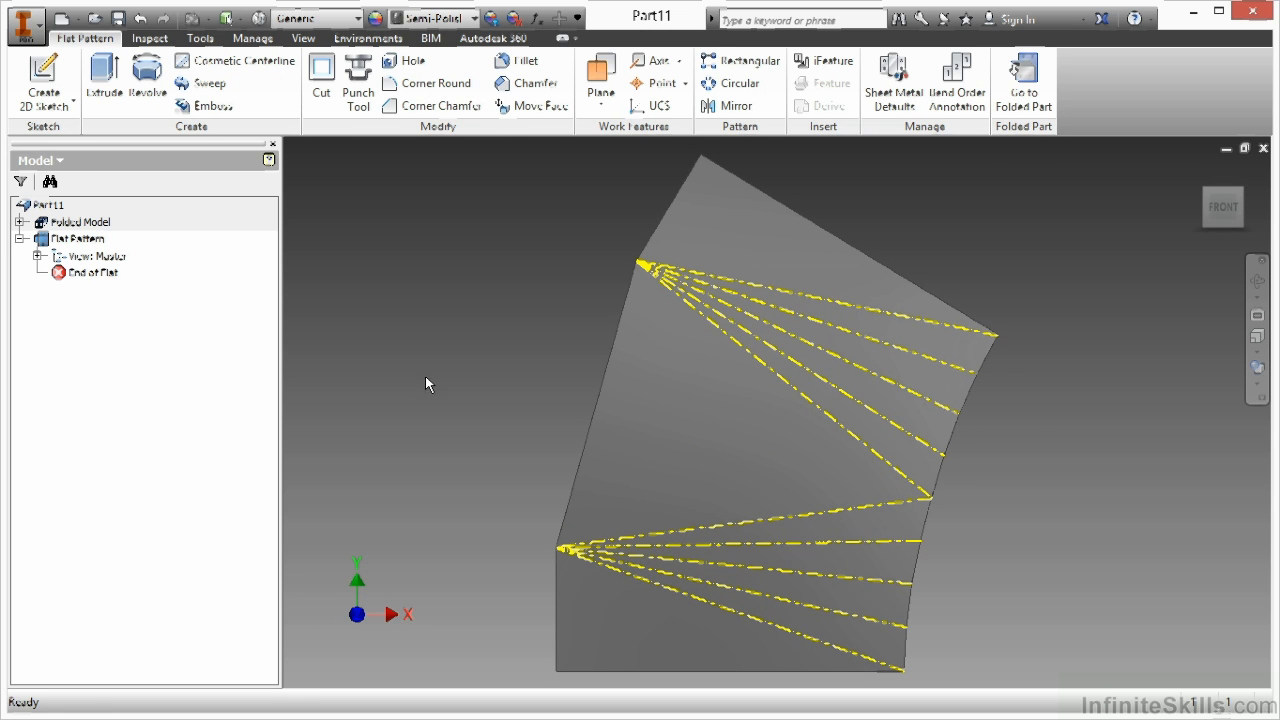
pyautogui.click(1021, 104)
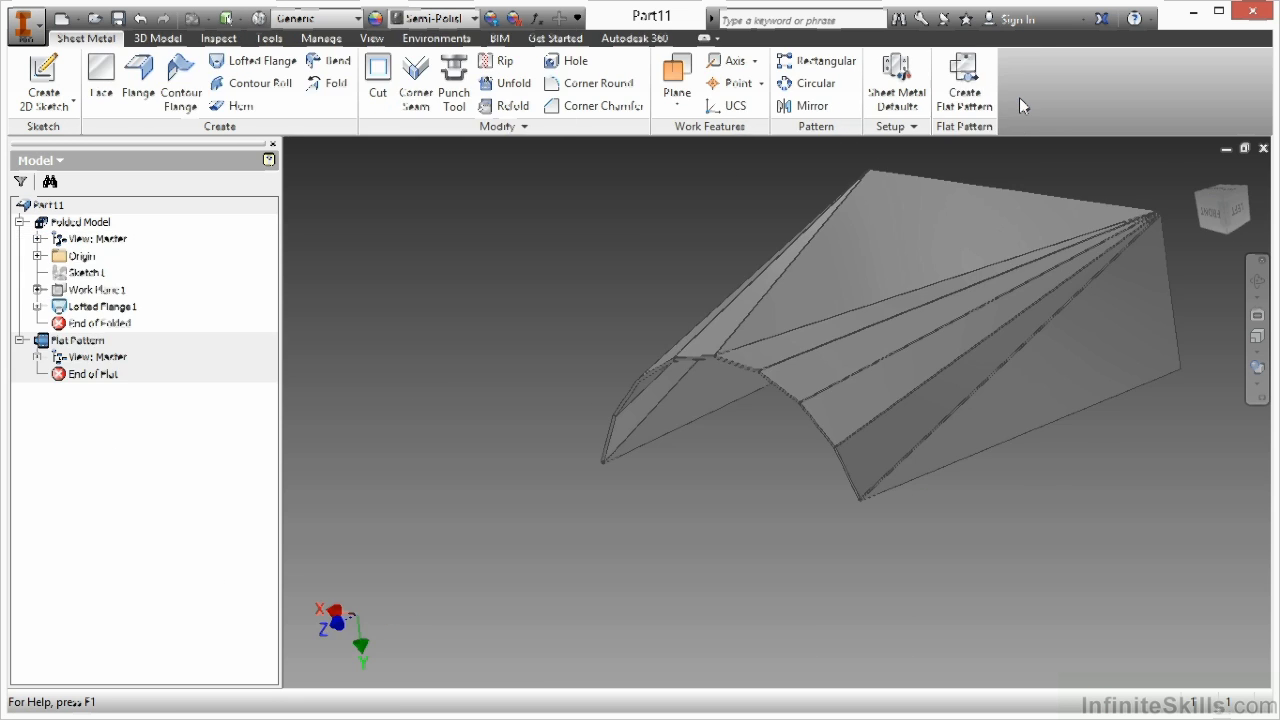
pyautogui.moveTo(717, 249); pyautogui.dragTo(563, 340, button='middle')
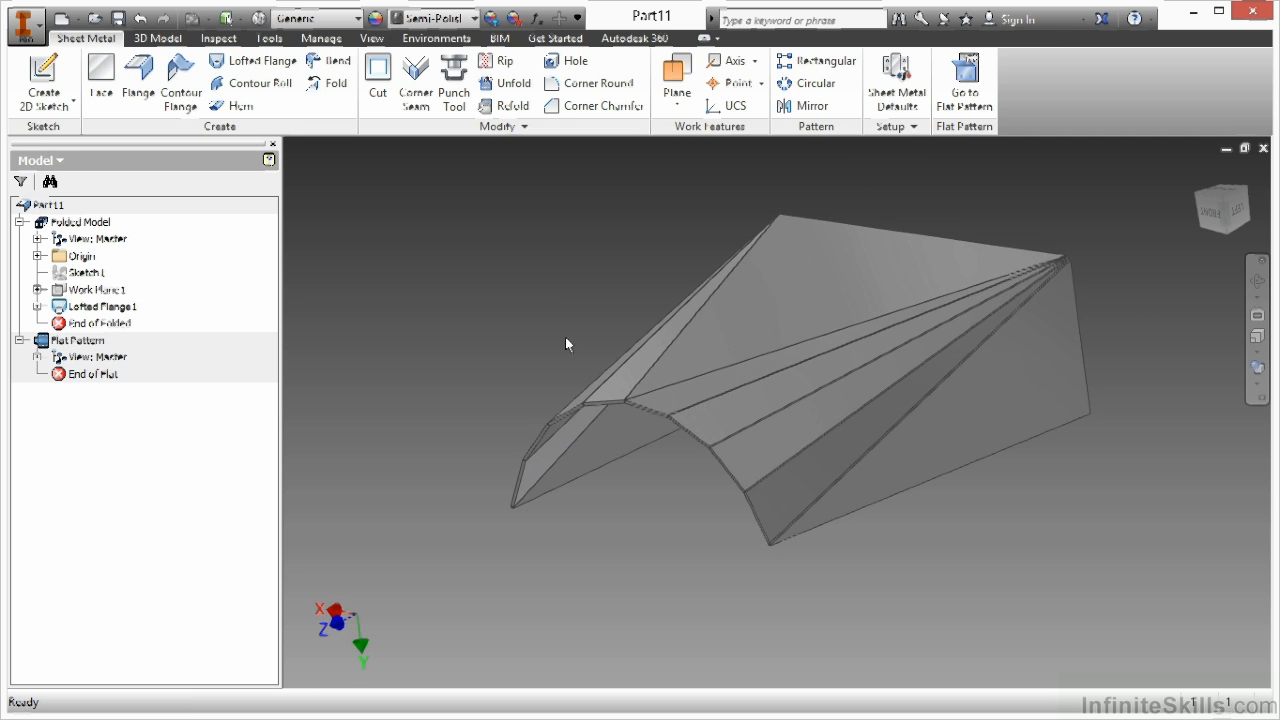
pyautogui.keyDown('shift'); pyautogui.moveTo(634, 409); pyautogui.dragTo(662, 477, button='middle'); pyautogui.keyUp('shift')
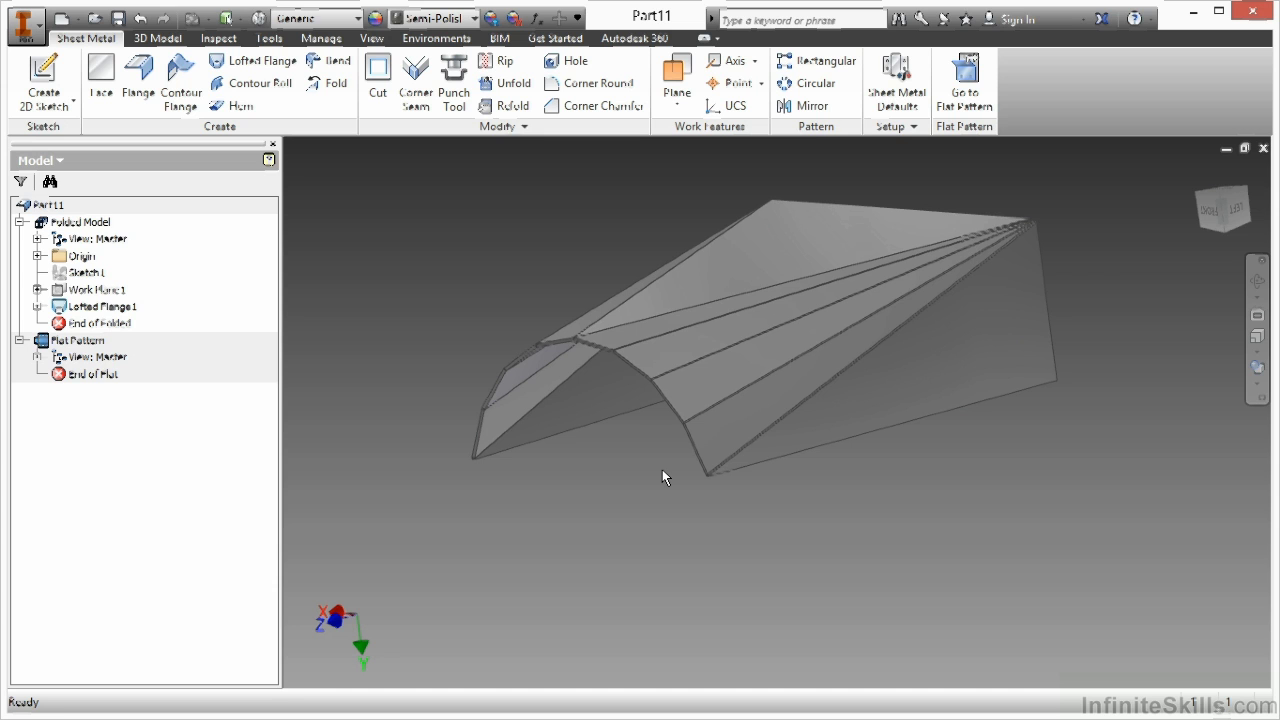